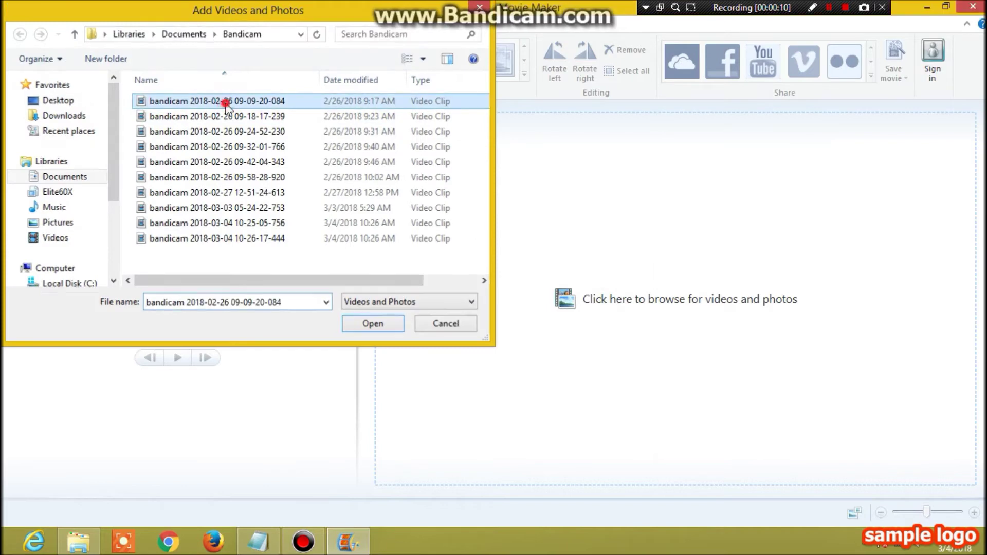
# Step: Highlight "3.Add music" in the Notepad checklist and add the bensound-summer track from the PC to the movie
pyautogui.click(251, 541)
pyautogui.moveTo(739, 83); pyautogui.dragTo(671, 83)
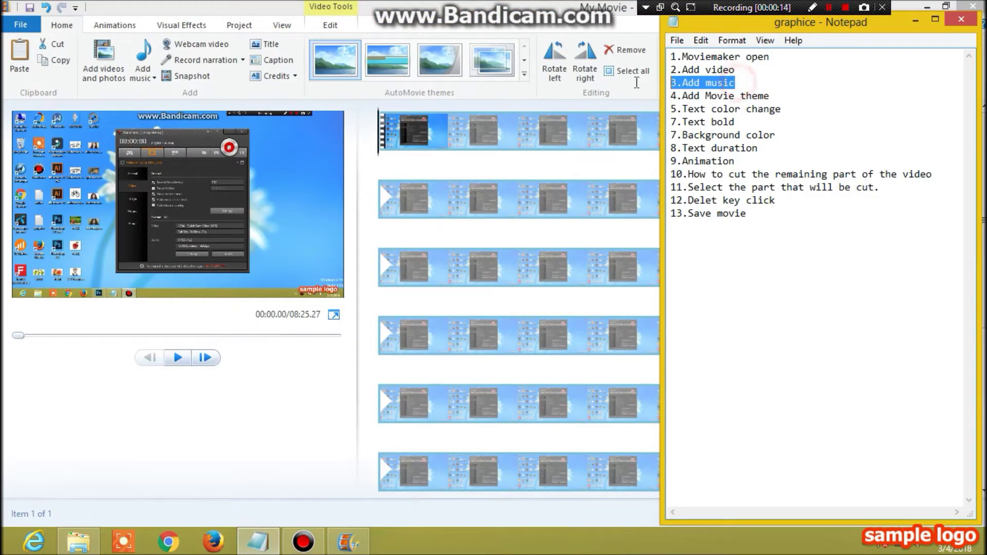
pyautogui.click(156, 77)
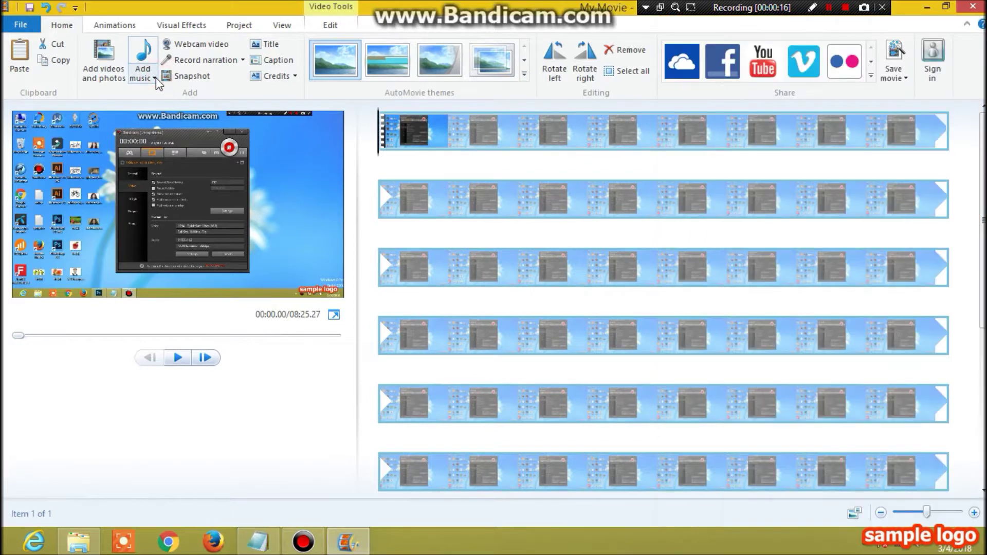
pyautogui.click(156, 77)
pyautogui.click(198, 177)
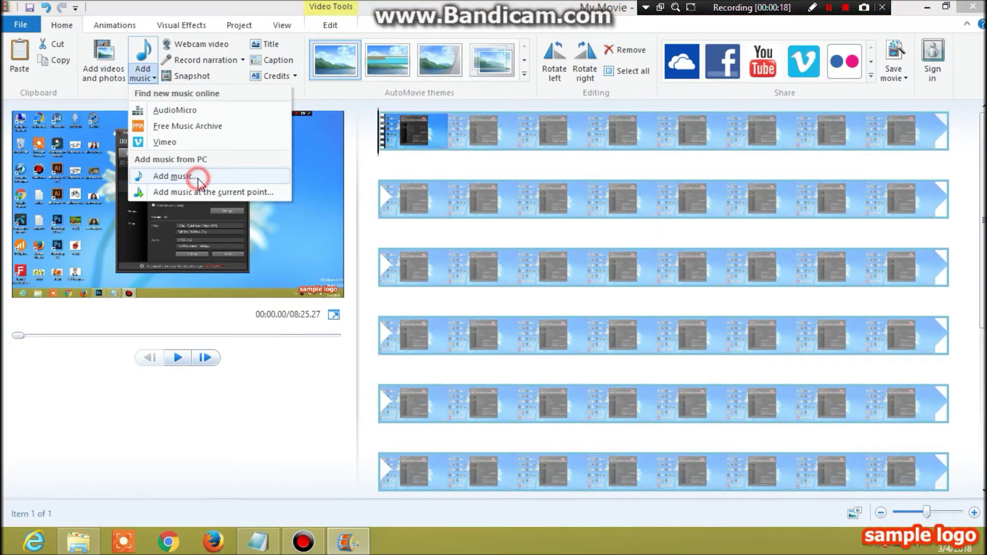
pyautogui.click(205, 101)
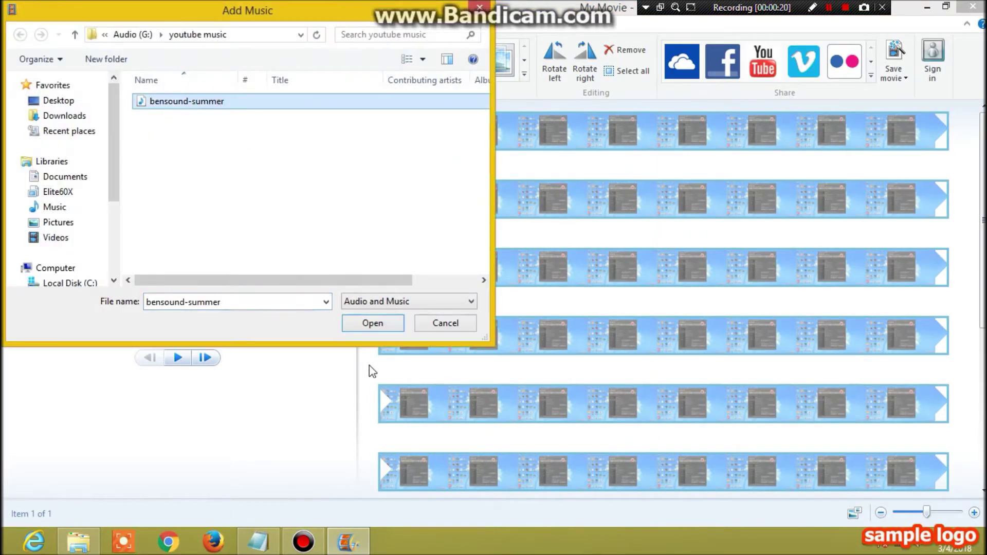
pyautogui.click(375, 323)
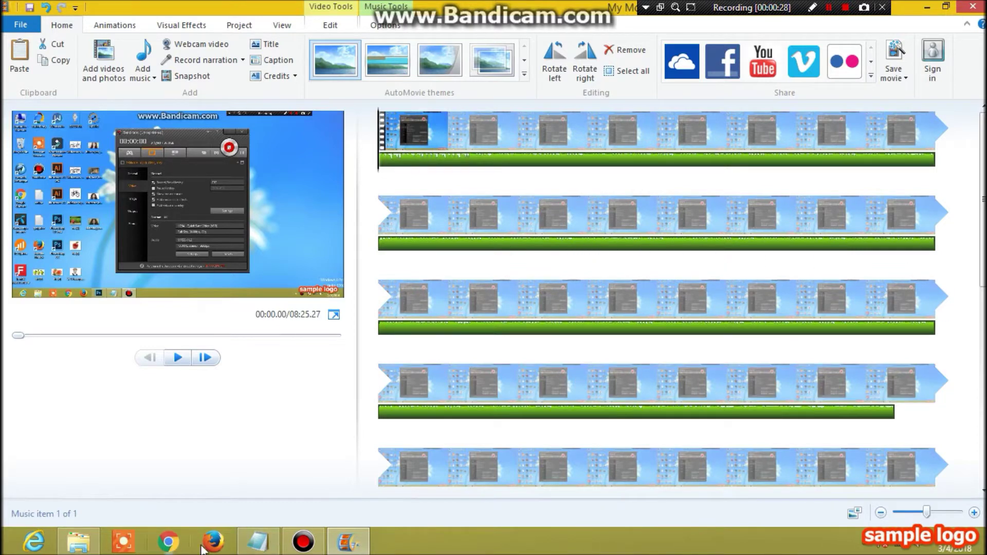
# Step: Highlight "4.Add Movie theme" in the Notepad checklist and apply the second AutoMovie theme to the movie
pyautogui.click(261, 546)
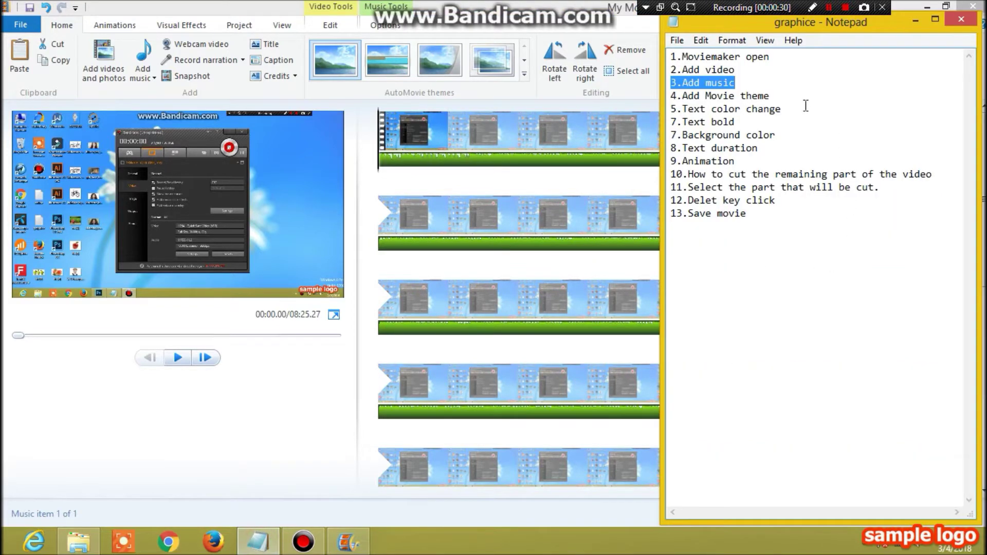
pyautogui.moveTo(777, 96); pyautogui.dragTo(667, 96)
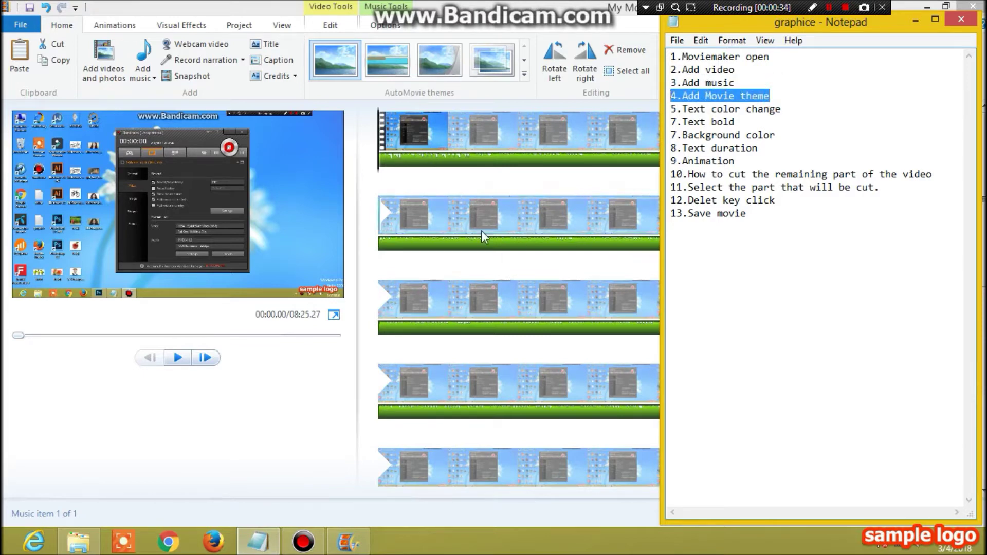
pyautogui.click(384, 63)
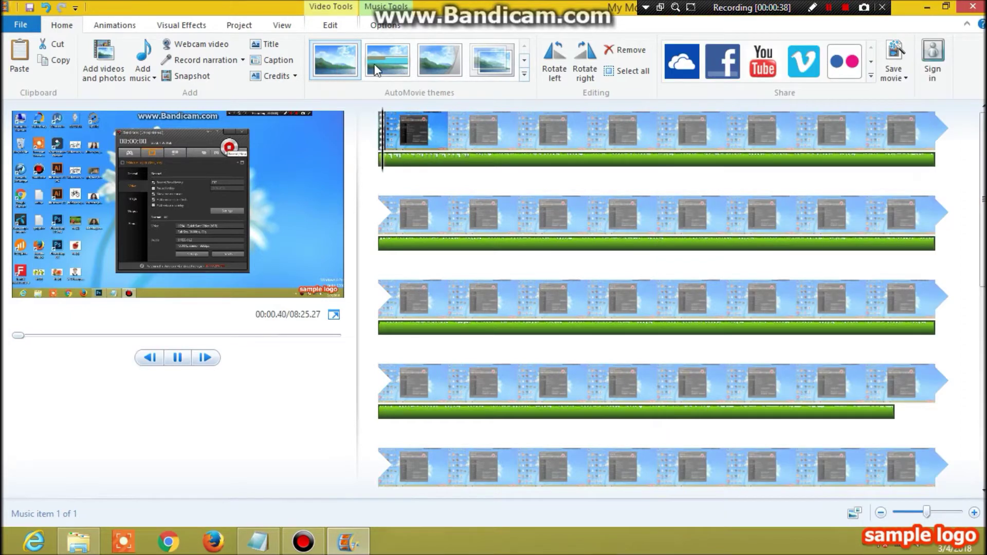
pyautogui.click(380, 68)
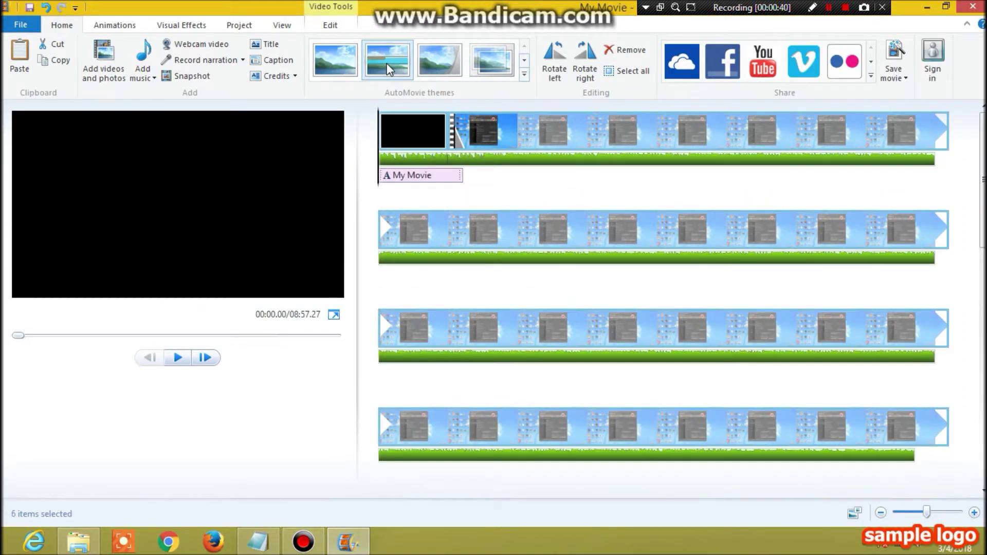
# Step: Play the opening title until its text shows, and replace "My Movie" with "Please like , comment , share & subscribe"
pyautogui.click(425, 176)
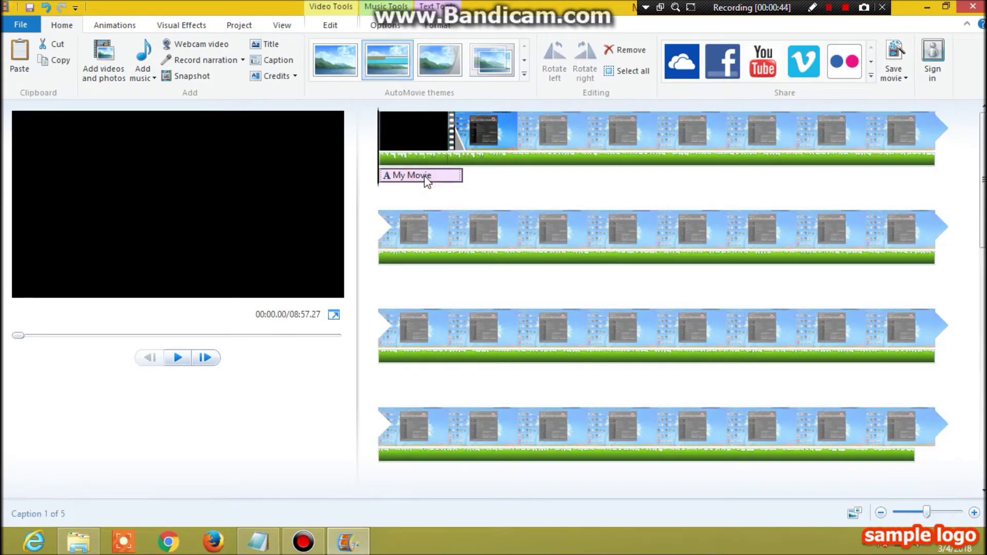
pyautogui.click(178, 358)
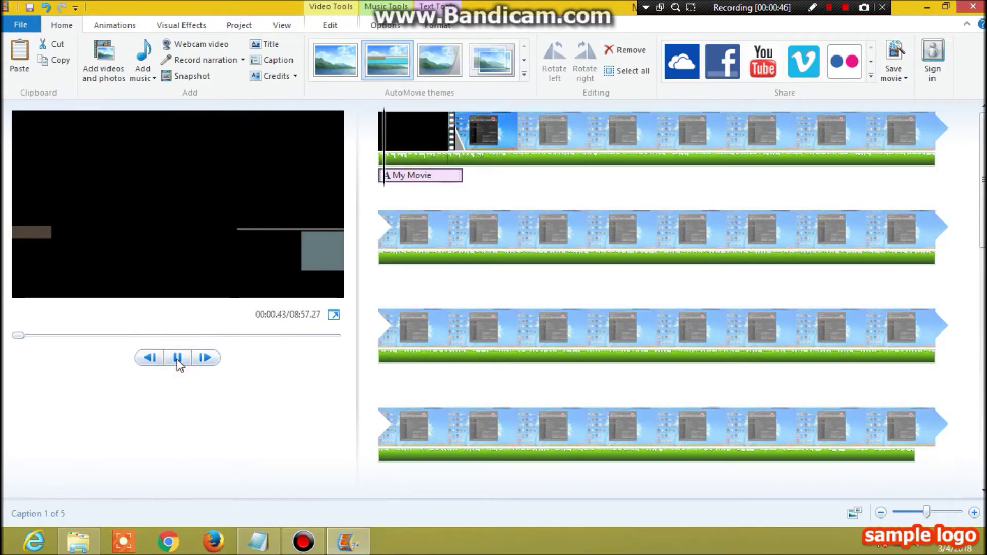
pyautogui.click(177, 358)
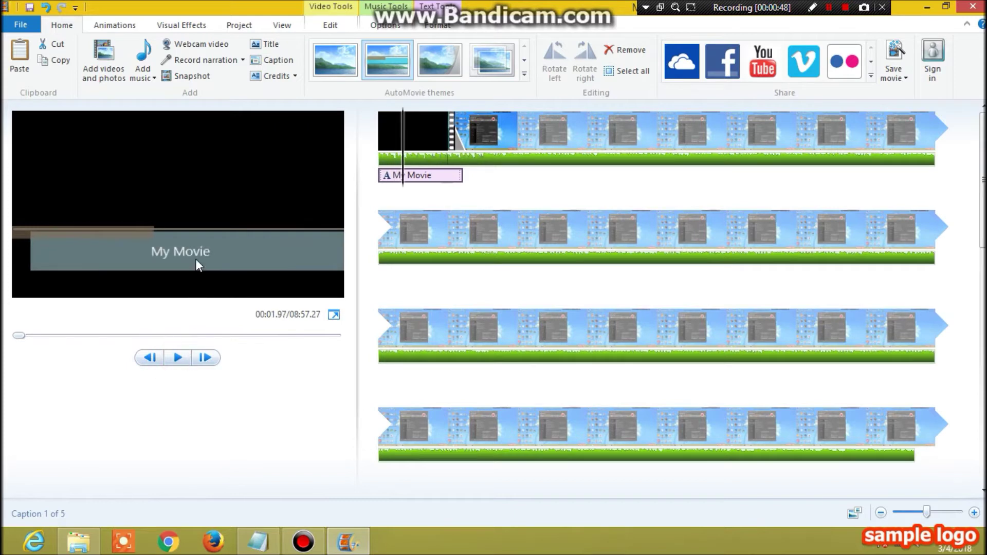
pyautogui.click(198, 263)
pyautogui.moveTo(210, 253); pyautogui.dragTo(148, 253)
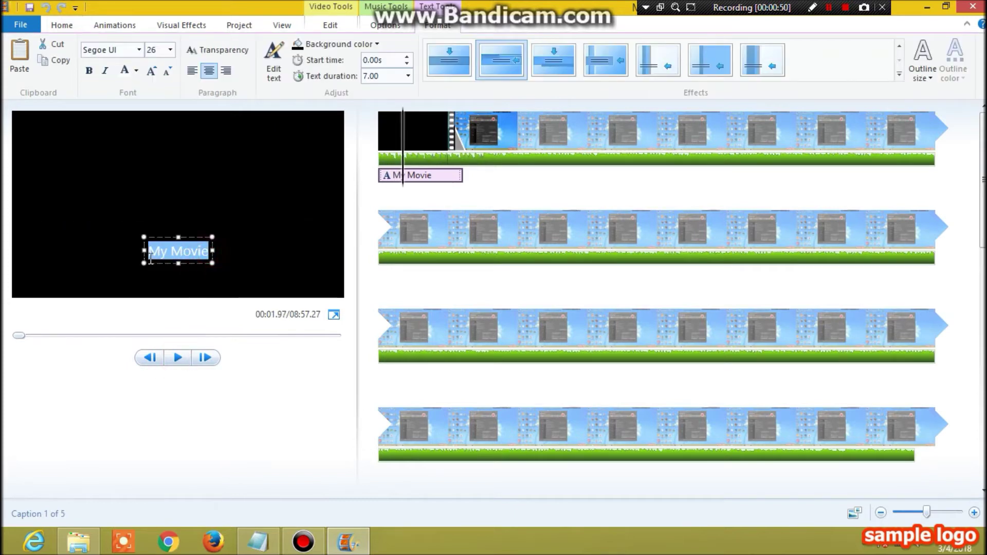
pyautogui.press('BackSpace')
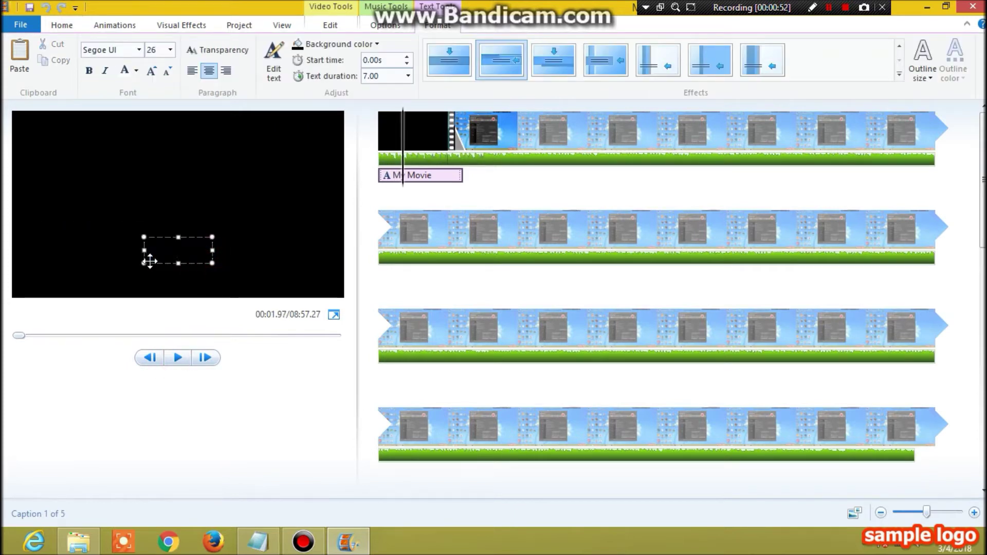
pyautogui.write('Please')
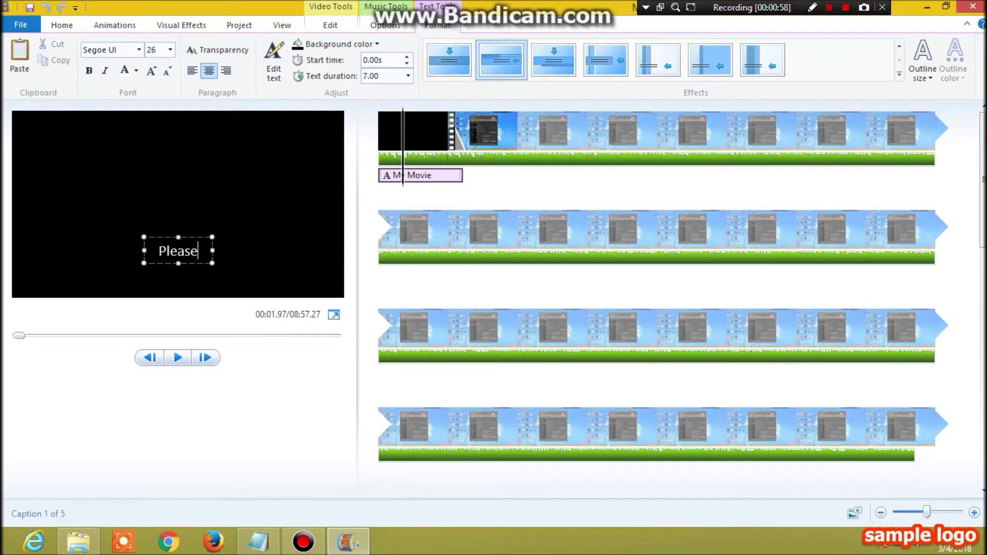
pyautogui.write(' li')
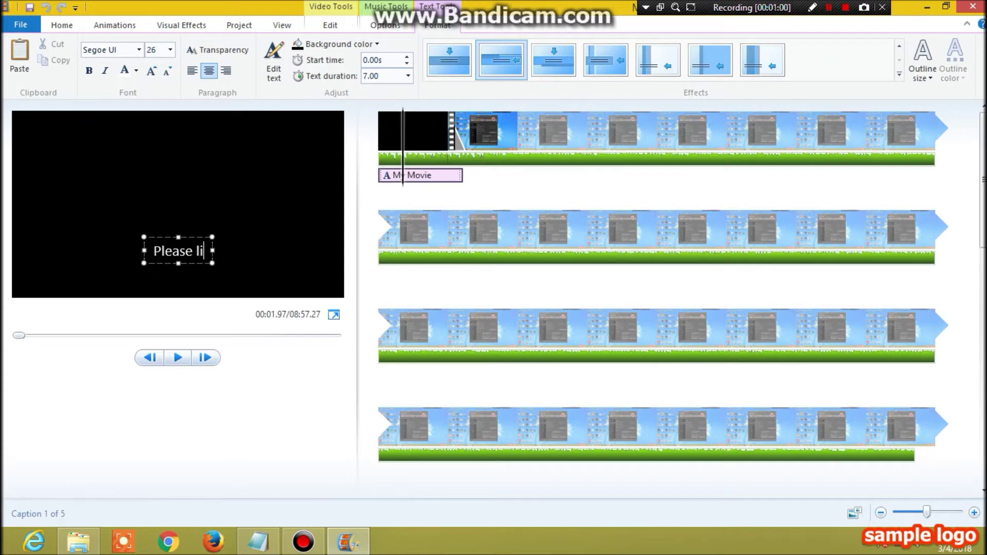
pyautogui.write('ke')
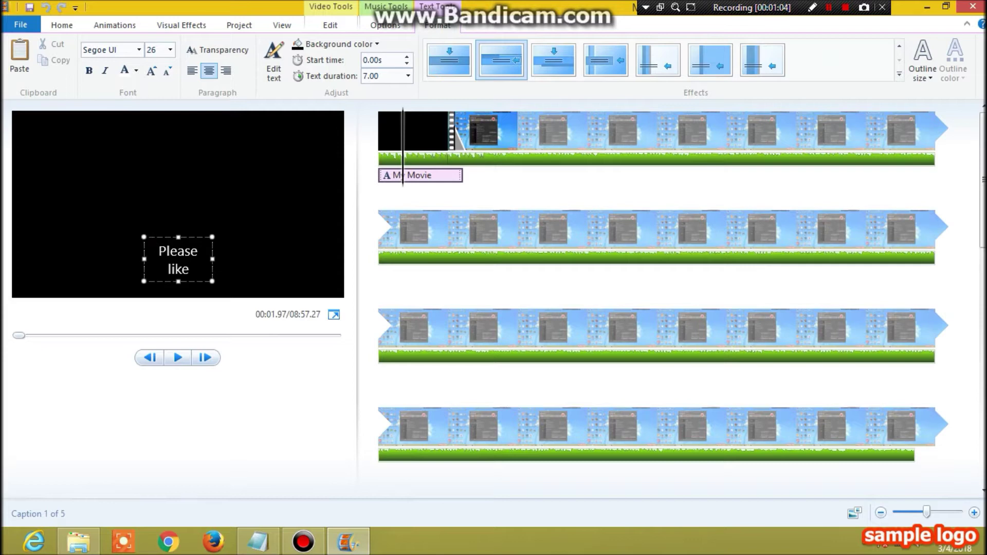
pyautogui.write(' , comm')
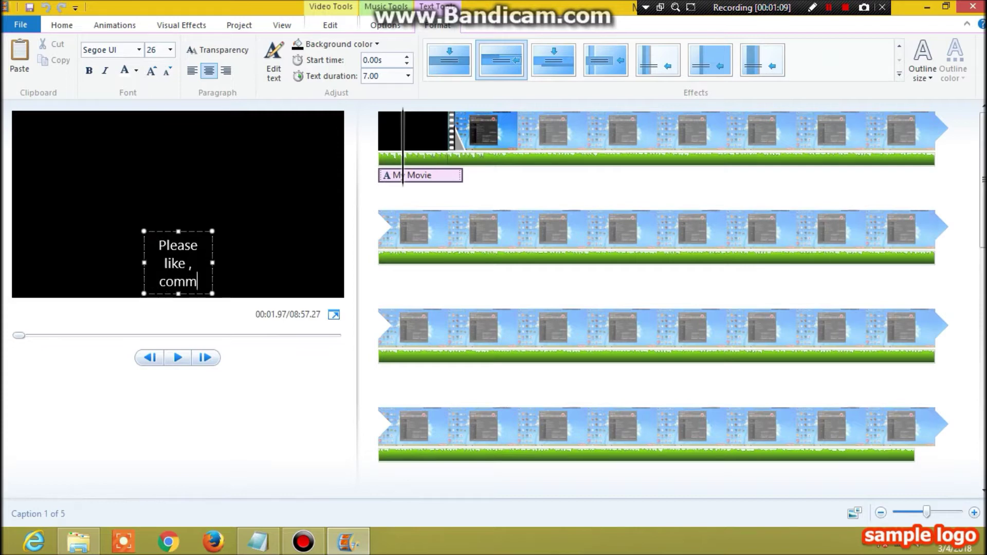
pyautogui.write('ent')
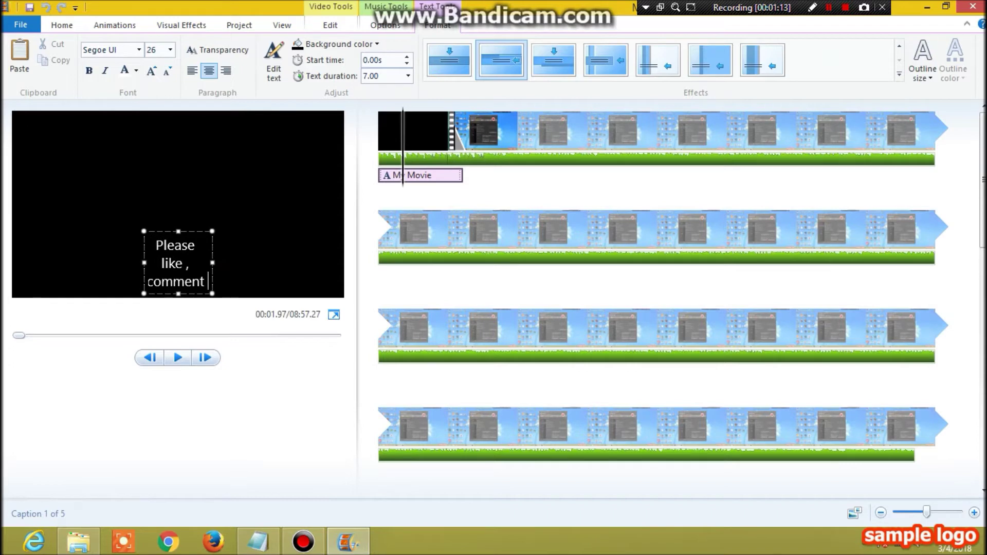
pyautogui.write(' ,')
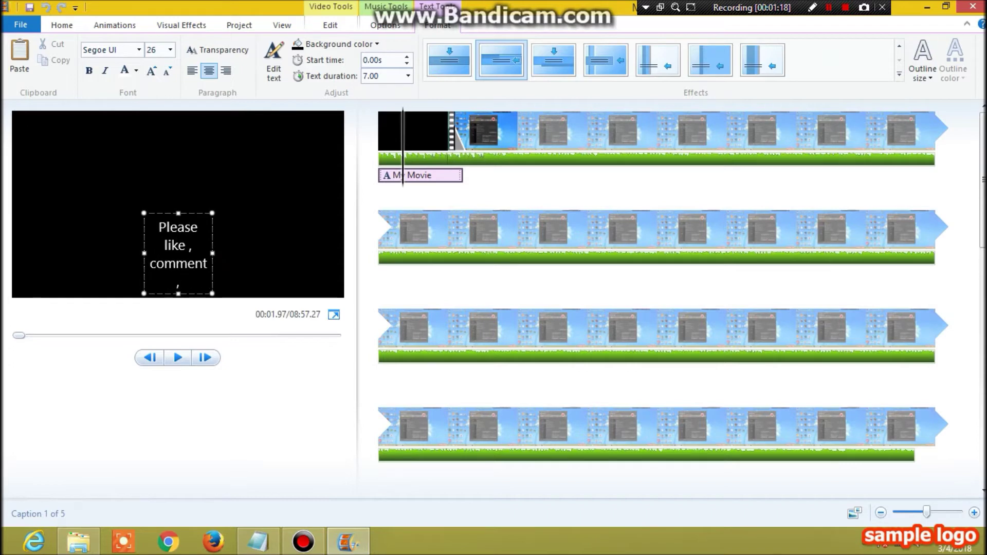
pyautogui.write(' share')
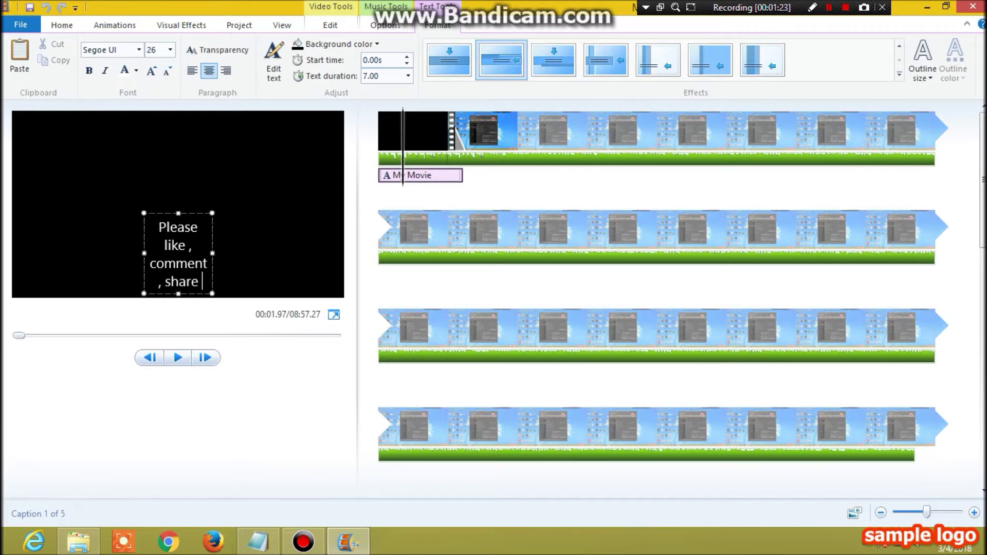
pyautogui.write(' & s')
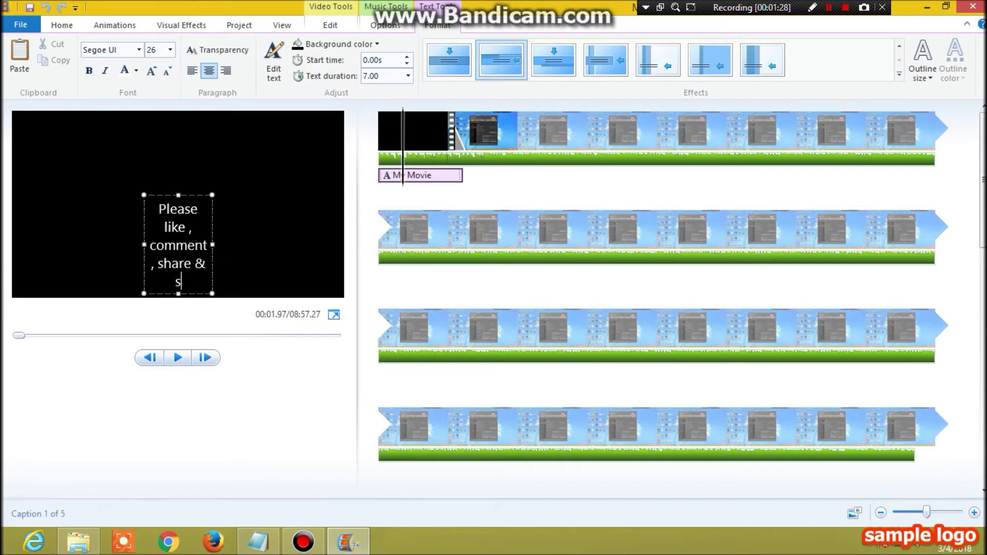
pyautogui.write('ubscribe')
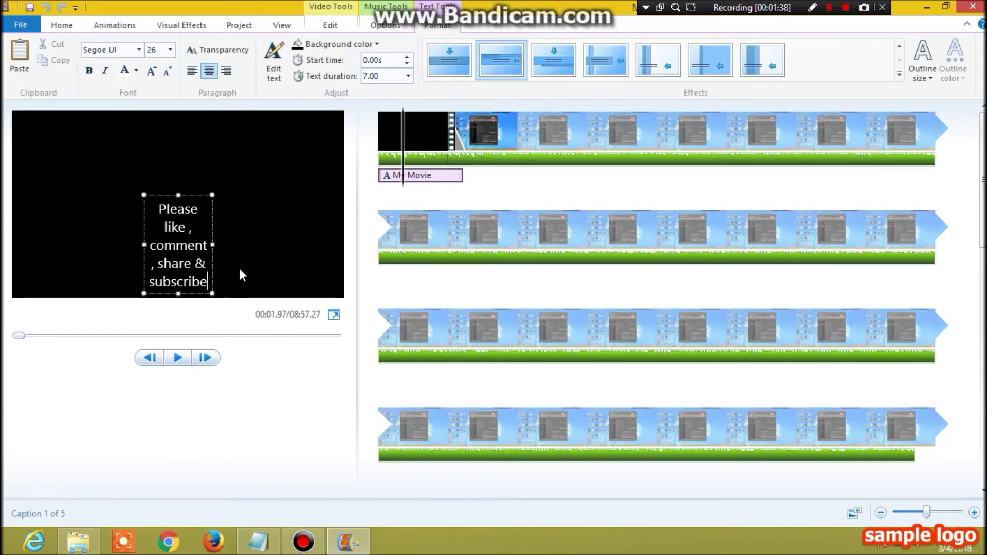
# Step: Widen the title's text box so the text fits on one line and move it to the bottom of the video frame
pyautogui.moveTo(216, 245); pyautogui.dragTo(292, 245)
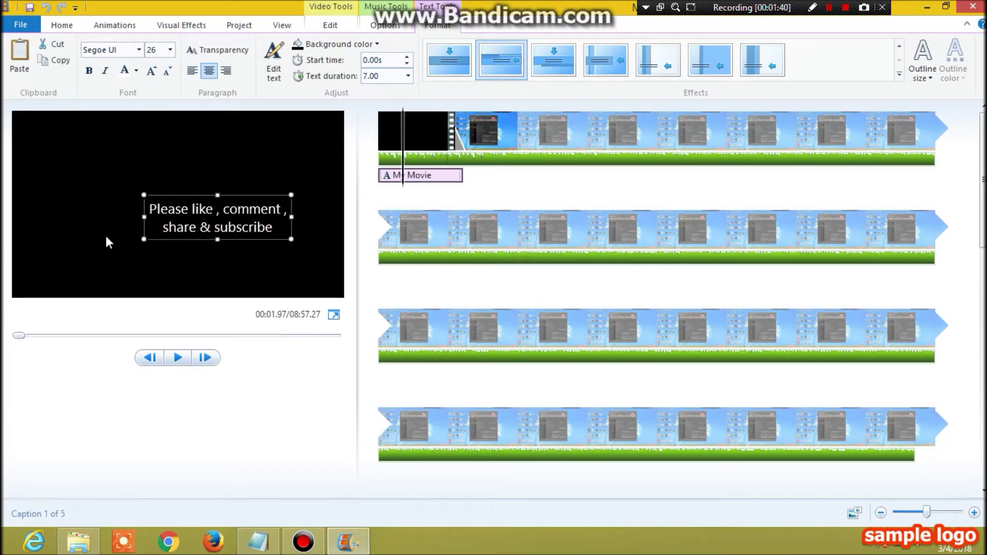
pyautogui.moveTo(142, 217); pyautogui.dragTo(21, 209)
pyautogui.moveTo(170, 221); pyautogui.dragTo(194, 301)
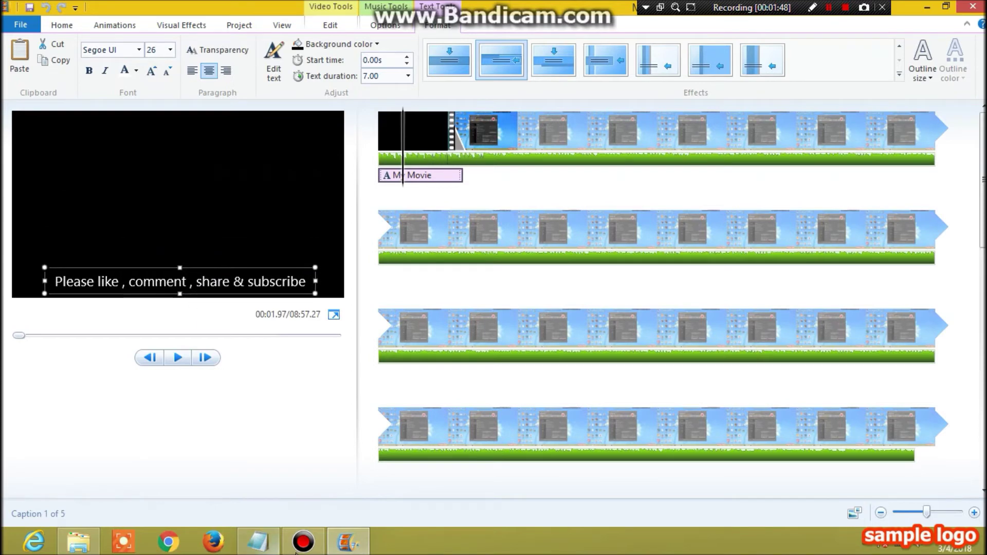
# Step: Highlight "5.Text color change" in the Notepad checklist and colour the whole title text red after trying yellow
pyautogui.click(268, 549)
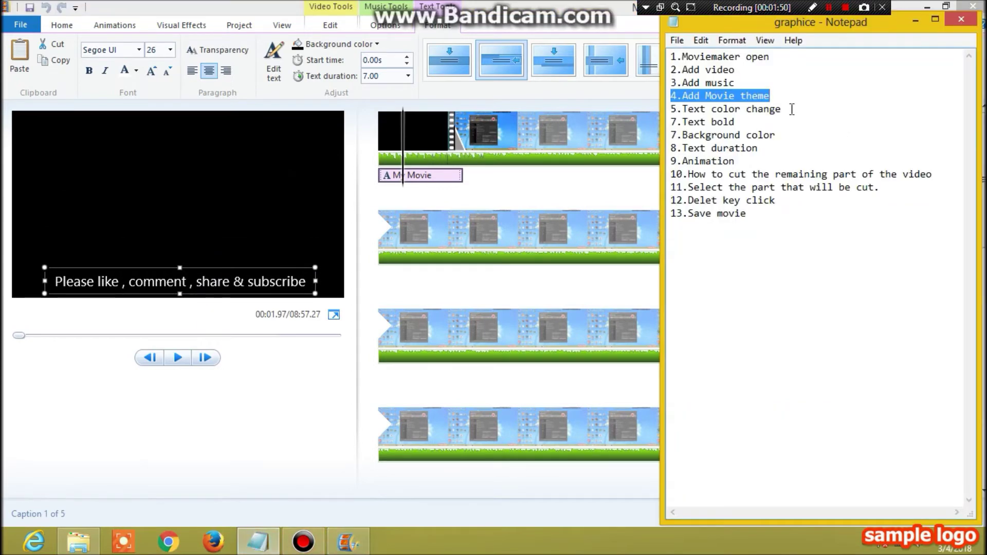
pyautogui.moveTo(788, 110); pyautogui.dragTo(669, 111)
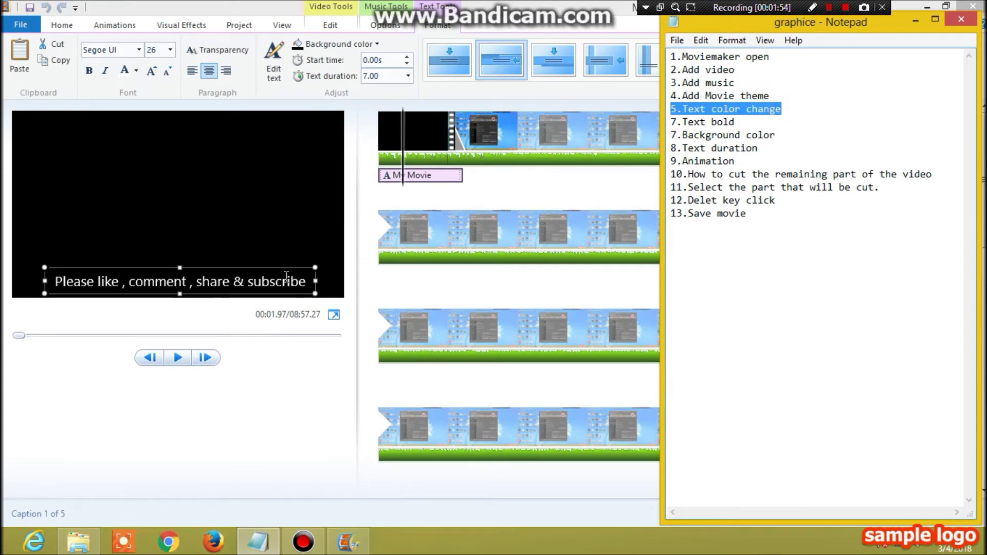
pyautogui.moveTo(308, 284); pyautogui.dragTo(54, 283)
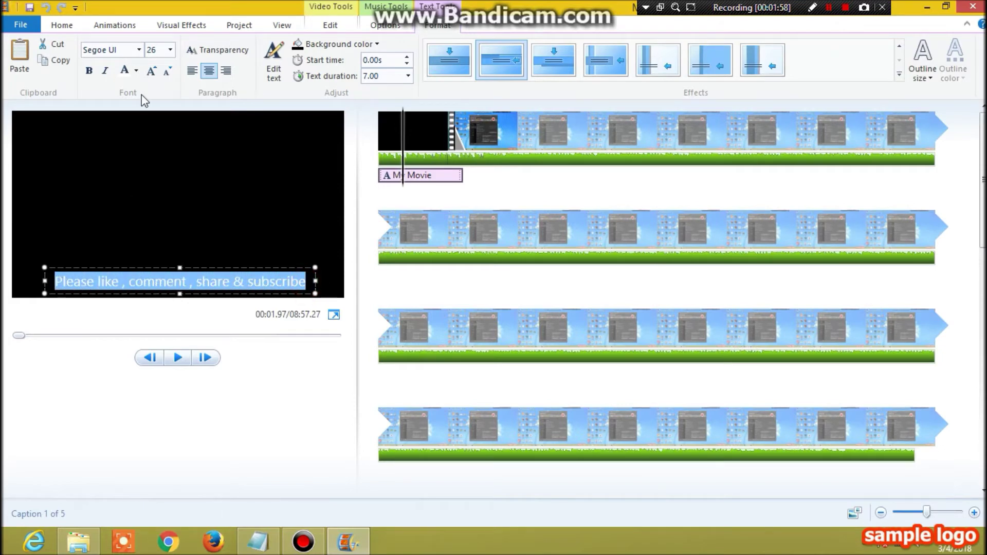
pyautogui.click(135, 71)
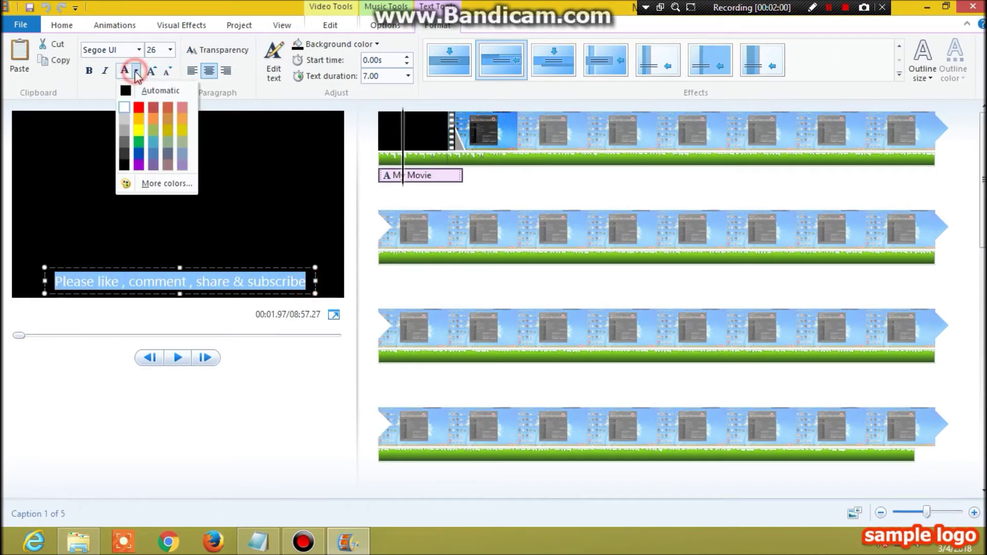
pyautogui.click(141, 131)
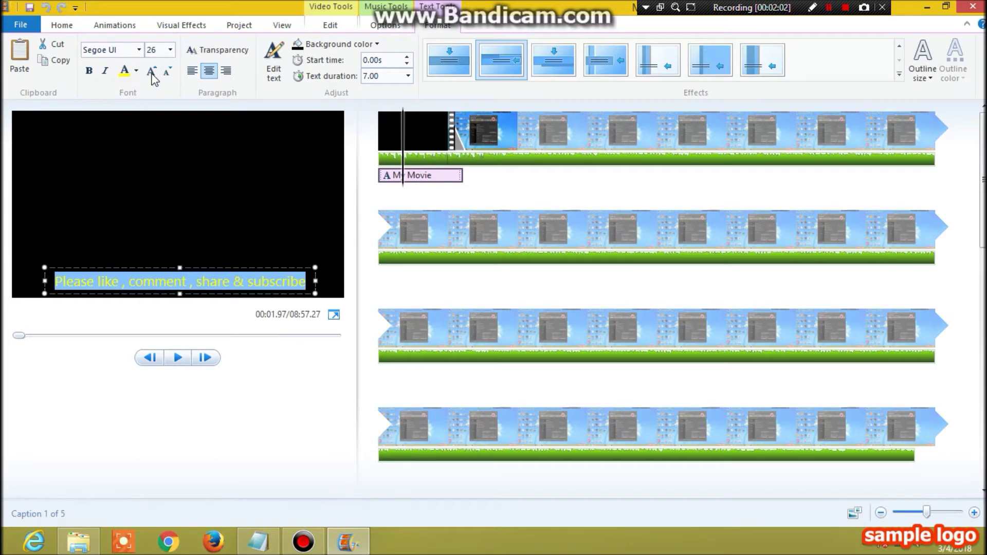
pyautogui.click(136, 71)
pyautogui.click(139, 107)
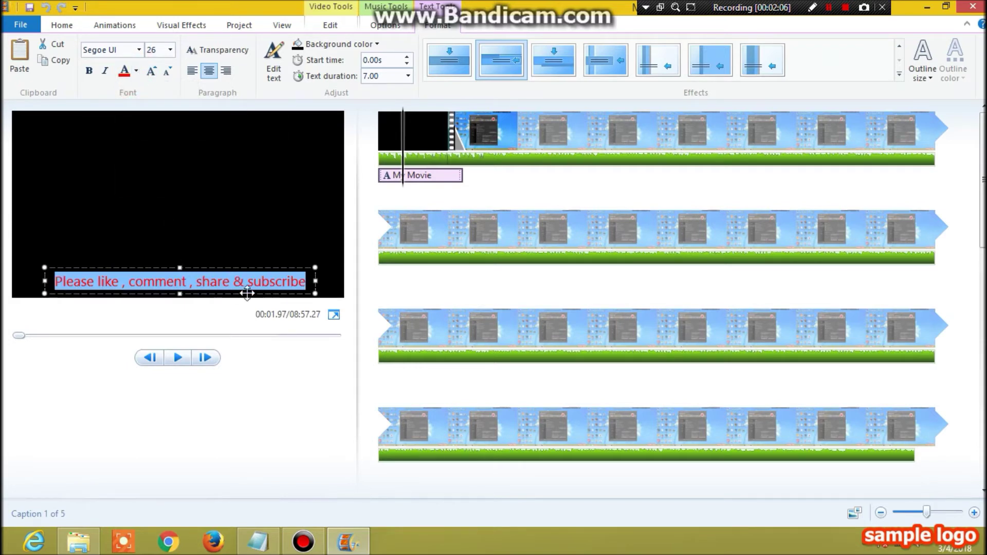
# Step: Highlight "7.Text bold" in the Notepad checklist and make the whole title text bold
pyautogui.click(255, 546)
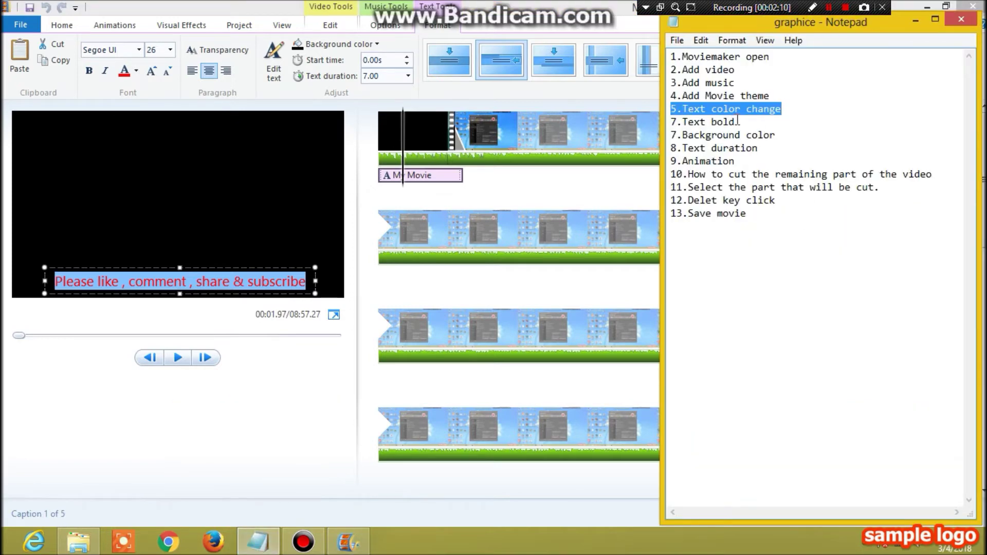
pyautogui.moveTo(738, 121); pyautogui.dragTo(670, 122)
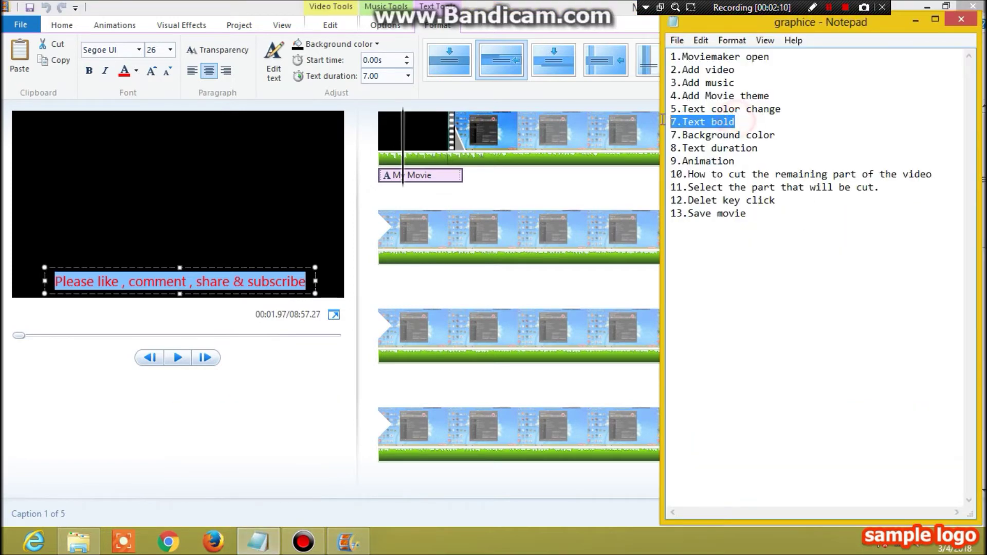
pyautogui.click(89, 73)
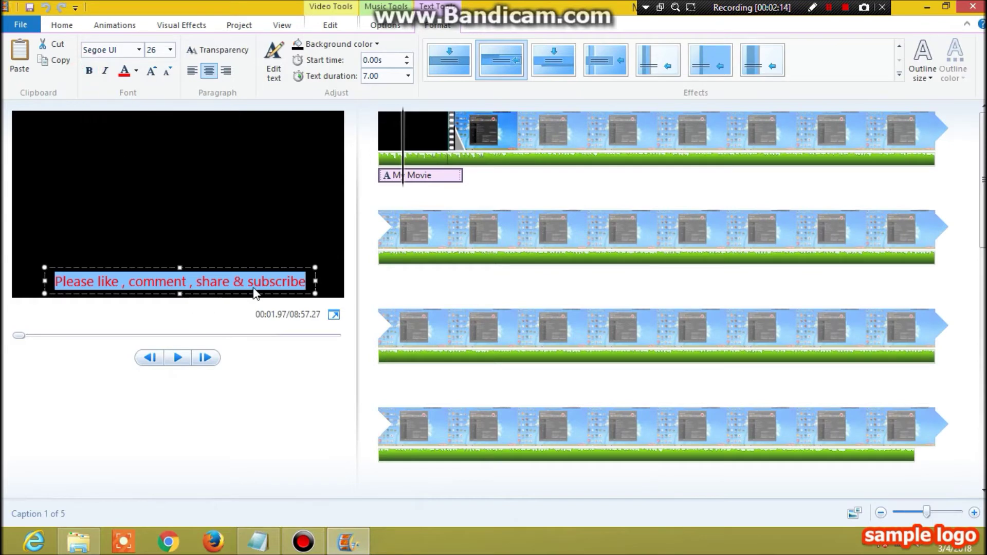
pyautogui.moveTo(314, 281); pyautogui.dragTo(69, 285)
pyautogui.click(88, 70)
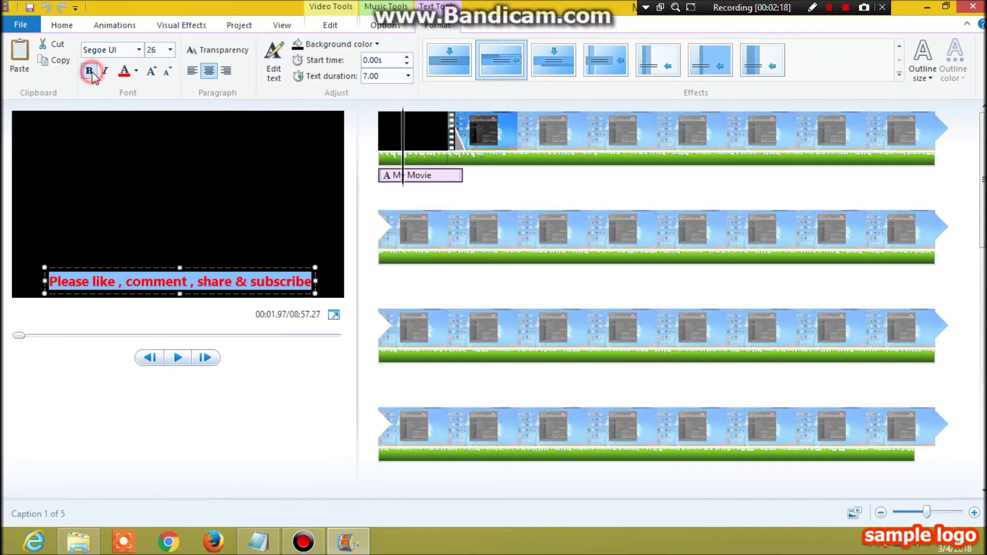
# Step: Highlight "7.Background color" in the Notepad checklist and set the title's background colour to yellow after trying red
pyautogui.click(250, 548)
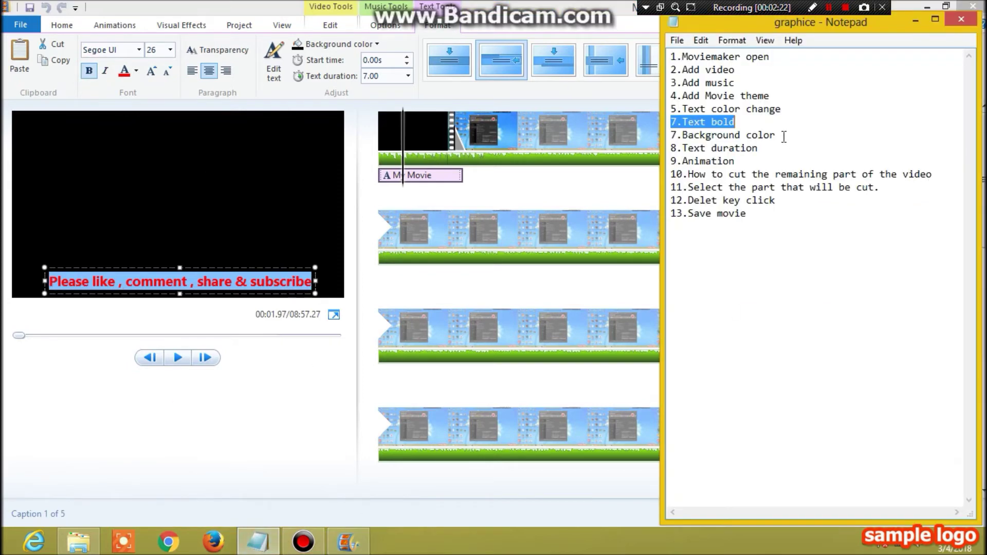
pyautogui.moveTo(784, 137); pyautogui.dragTo(671, 135)
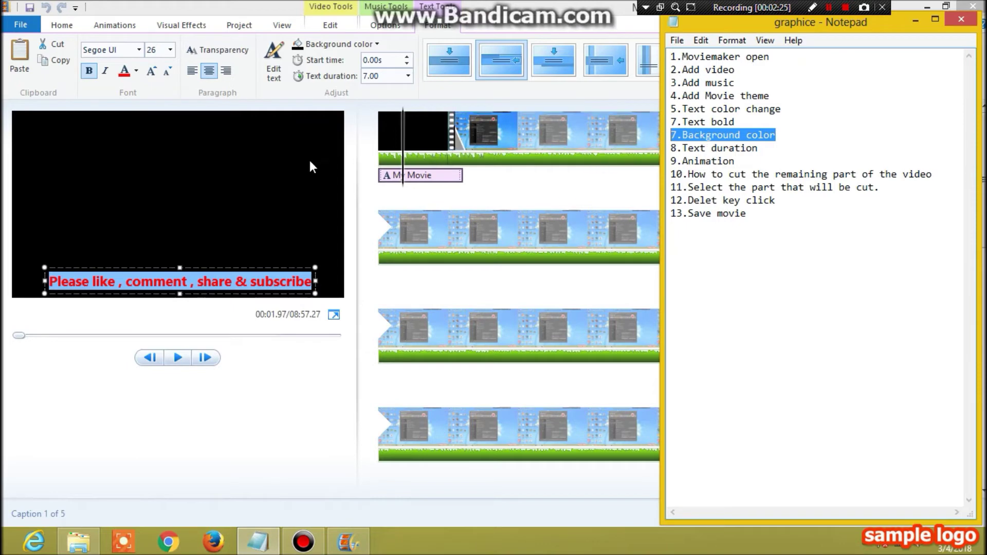
pyautogui.click(379, 49)
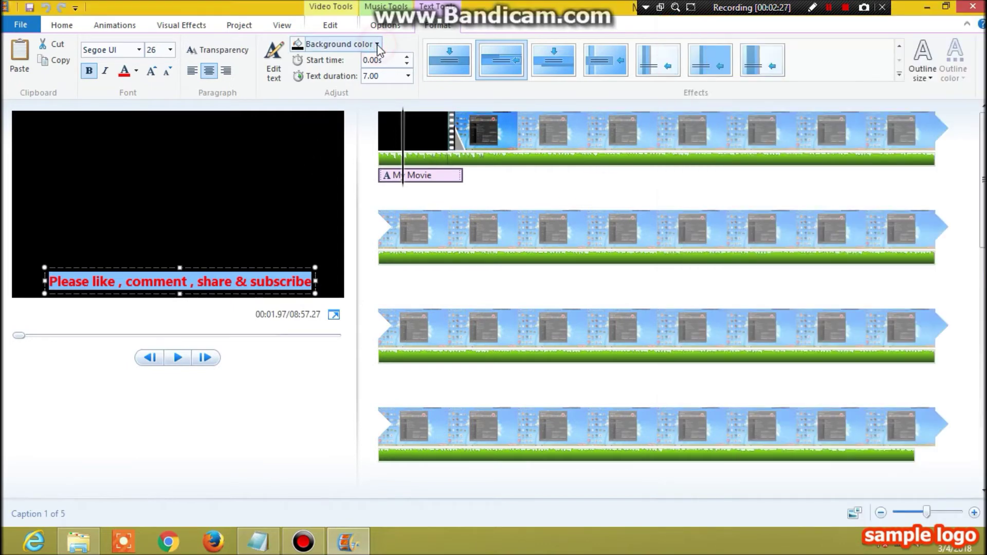
pyautogui.click(378, 45)
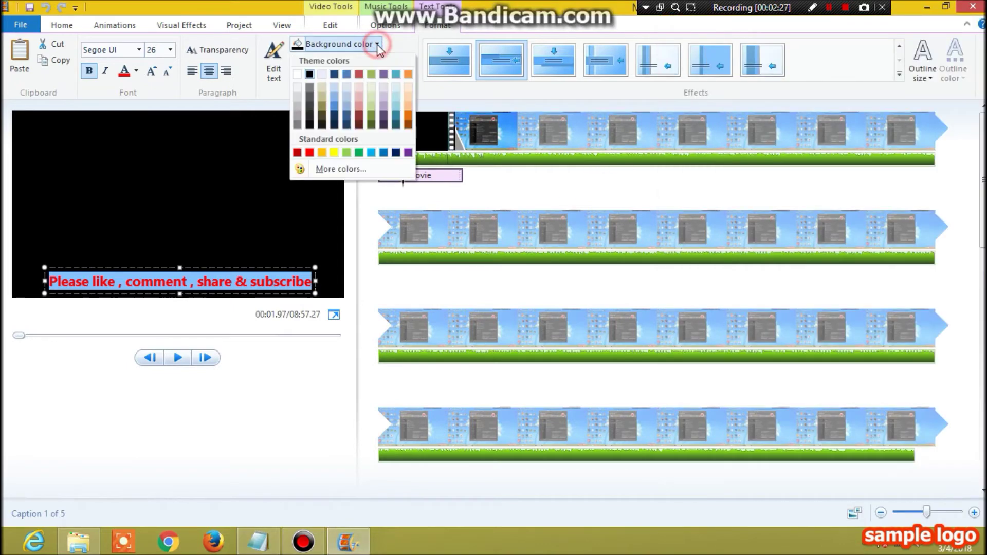
pyautogui.click(310, 153)
pyautogui.click(374, 49)
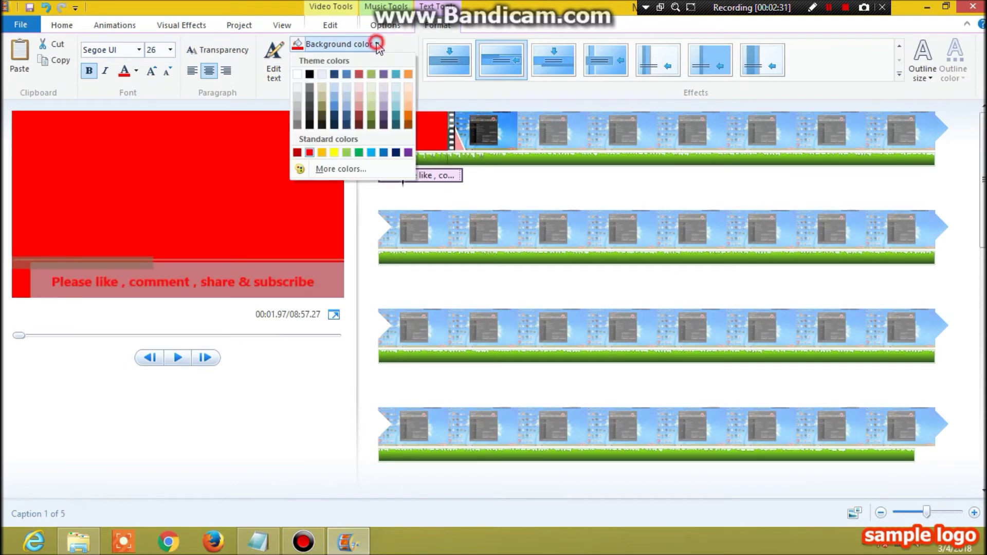
pyautogui.click(335, 153)
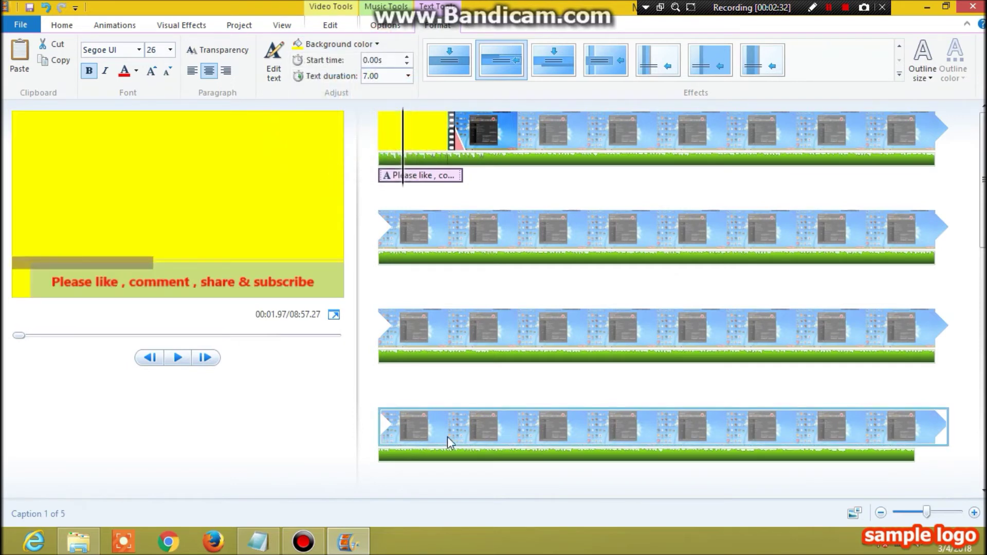
# Step: Highlight "8.Text duration" in the Notepad checklist and set the title's text duration to 5.00 seconds
pyautogui.click(260, 542)
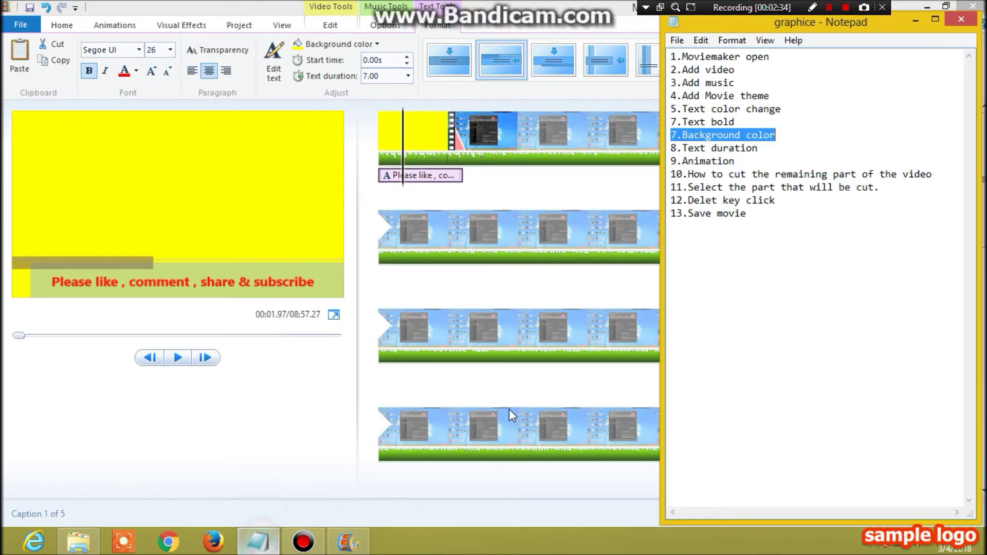
pyautogui.moveTo(769, 148); pyautogui.dragTo(671, 149)
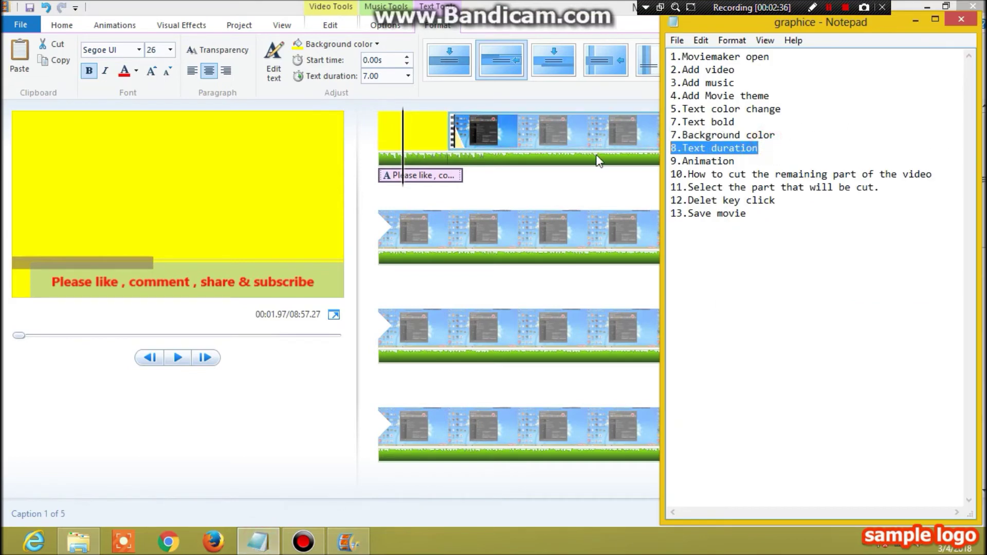
pyautogui.click(409, 77)
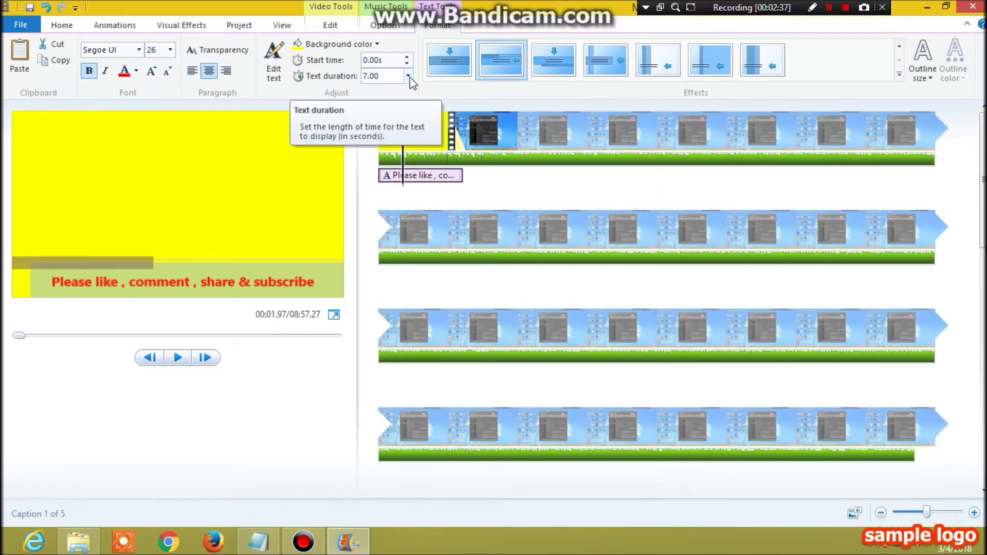
pyautogui.click(408, 76)
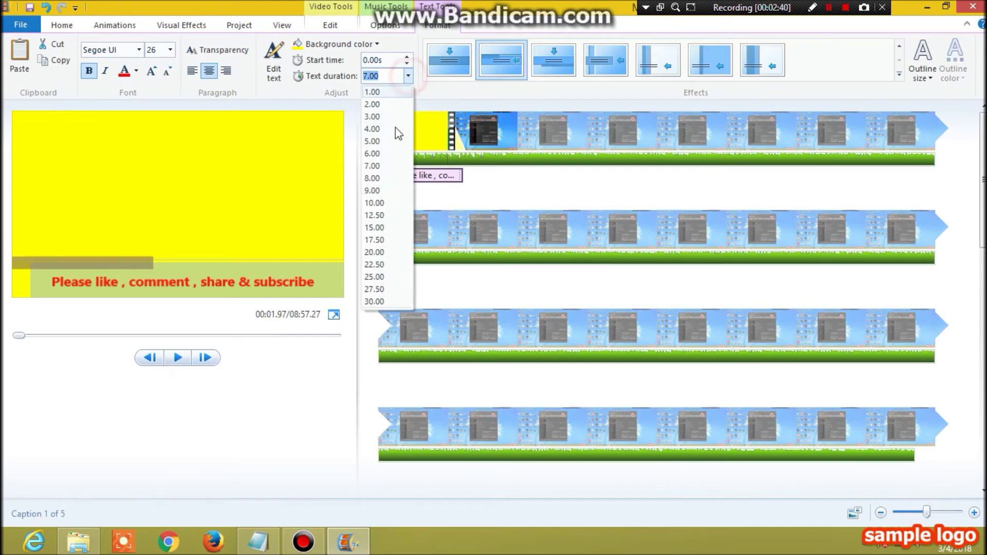
pyautogui.click(388, 143)
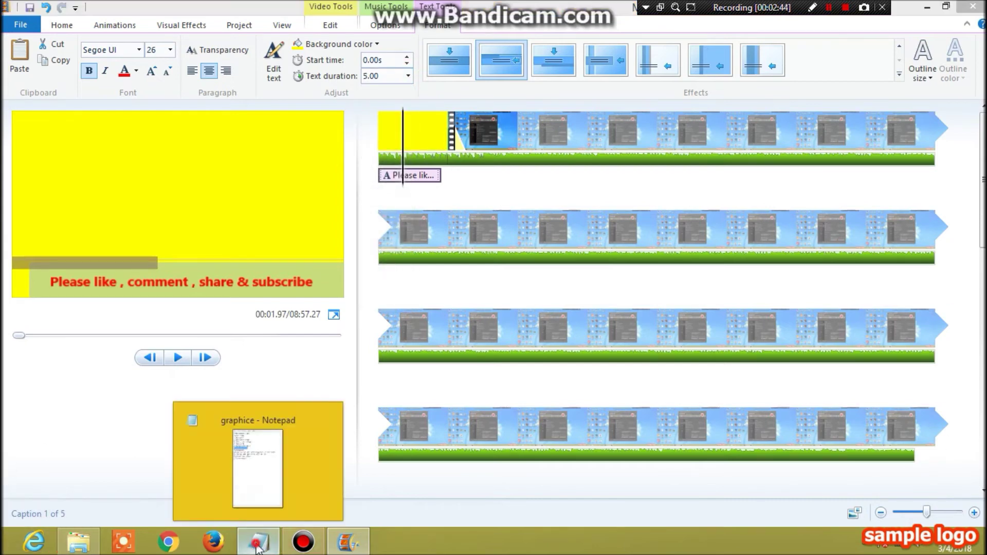
# Step: Highlight "9.Animation" in the Notepad checklist and apply the light blurred-portrait transition to the opening title clip
pyautogui.click(276, 545)
pyautogui.moveTo(744, 164); pyautogui.dragTo(663, 161)
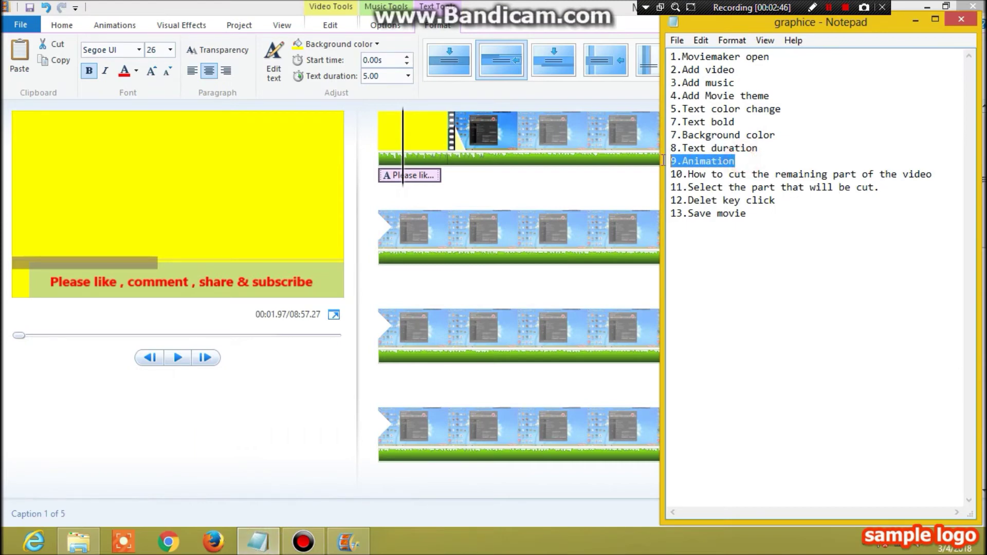
pyautogui.click(105, 28)
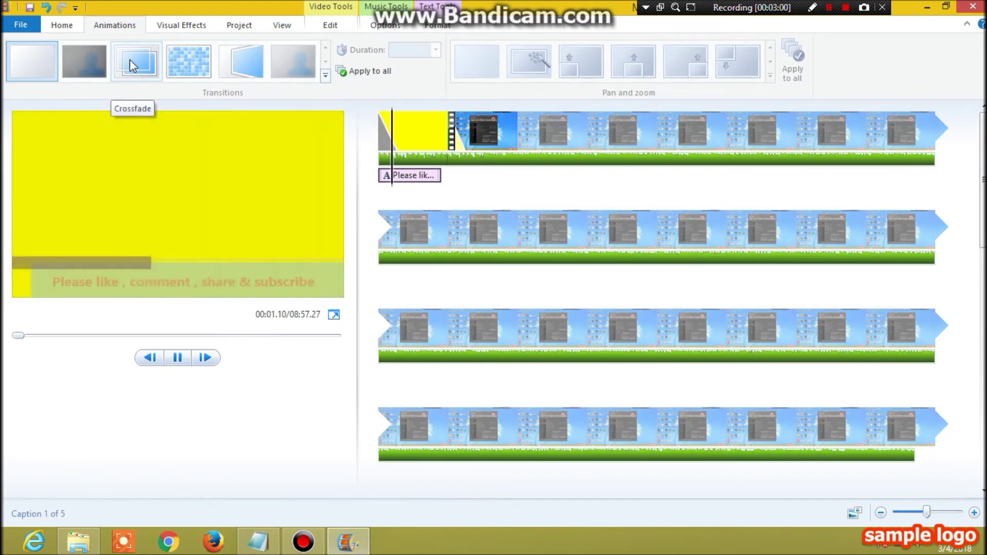
pyautogui.click(289, 65)
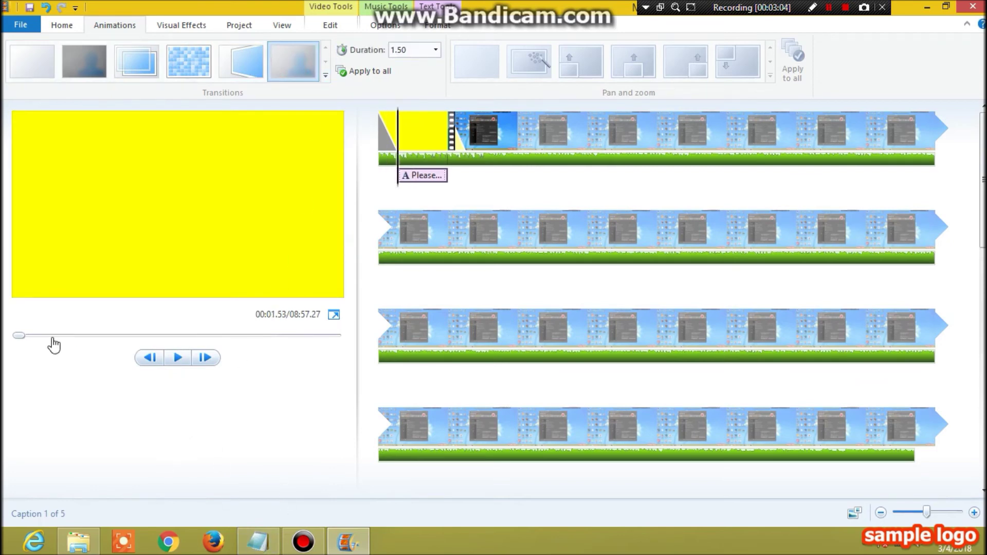
# Step: Play the opening title to preview its transition and text, and return the playhead to the movie's start
pyautogui.click(19, 336)
pyautogui.click(175, 363)
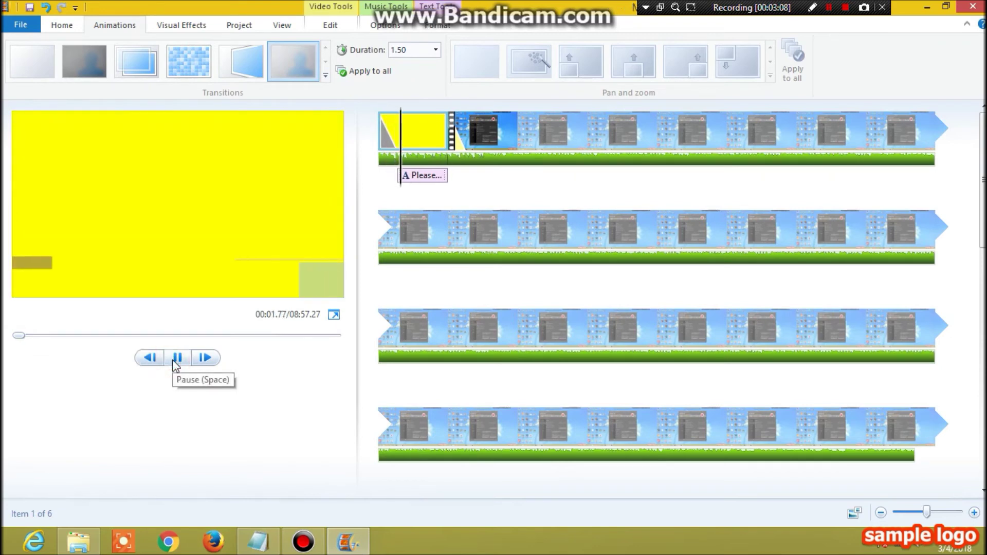
pyautogui.click(176, 360)
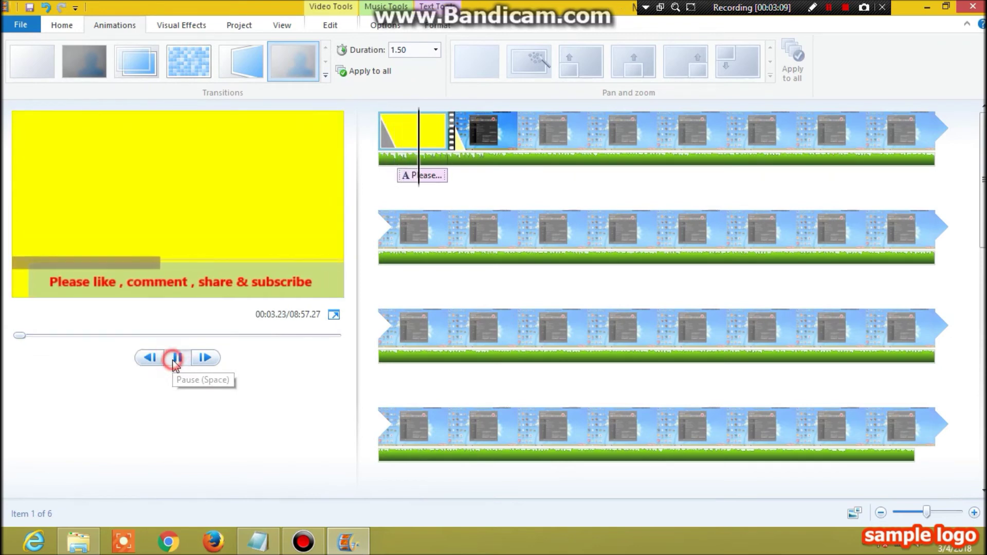
pyautogui.click(16, 334)
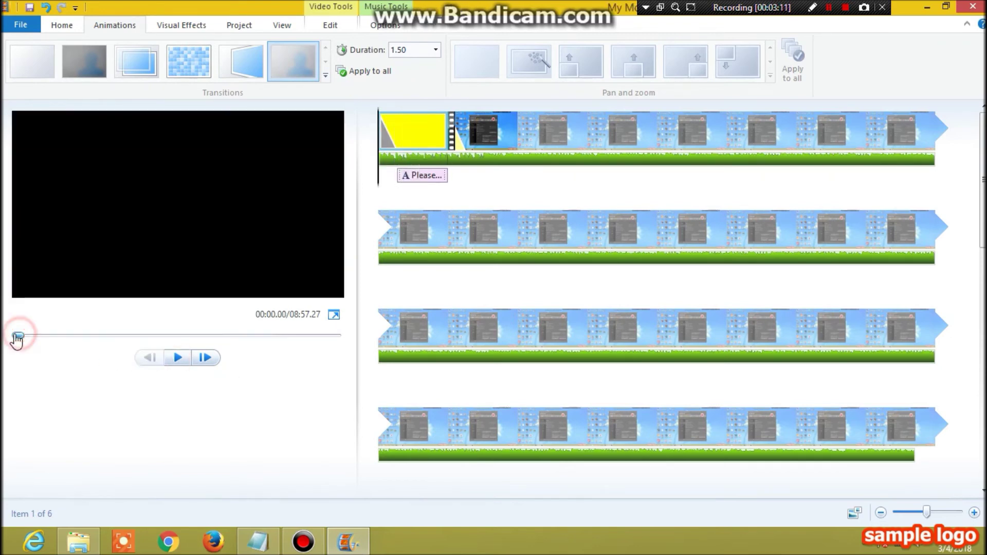
# Step: Highlight "11.Select the part that will be cut." in the Notepad checklist and select the SOUNDTRACK credits clip at the movie's end
pyautogui.click(260, 542)
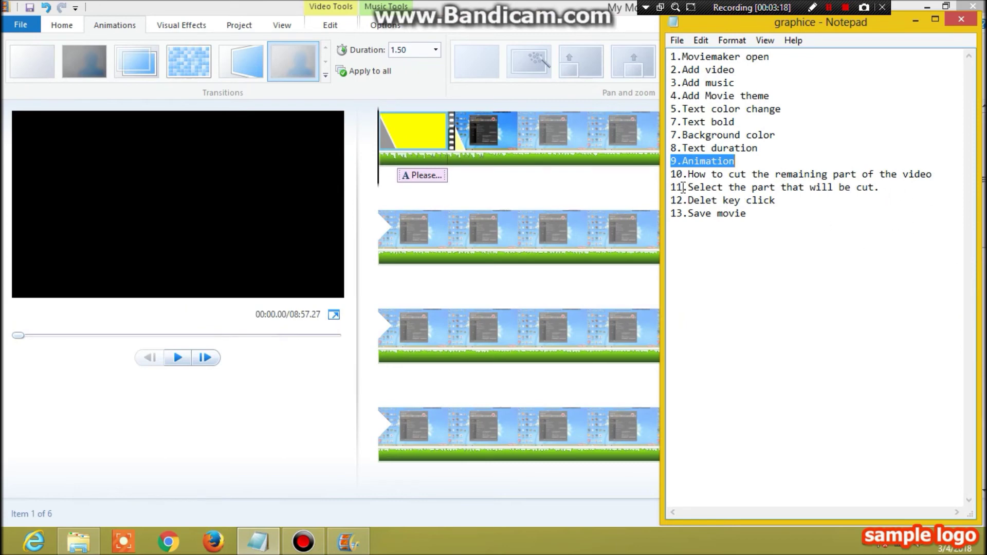
pyautogui.moveTo(878, 187); pyautogui.dragTo(671, 189)
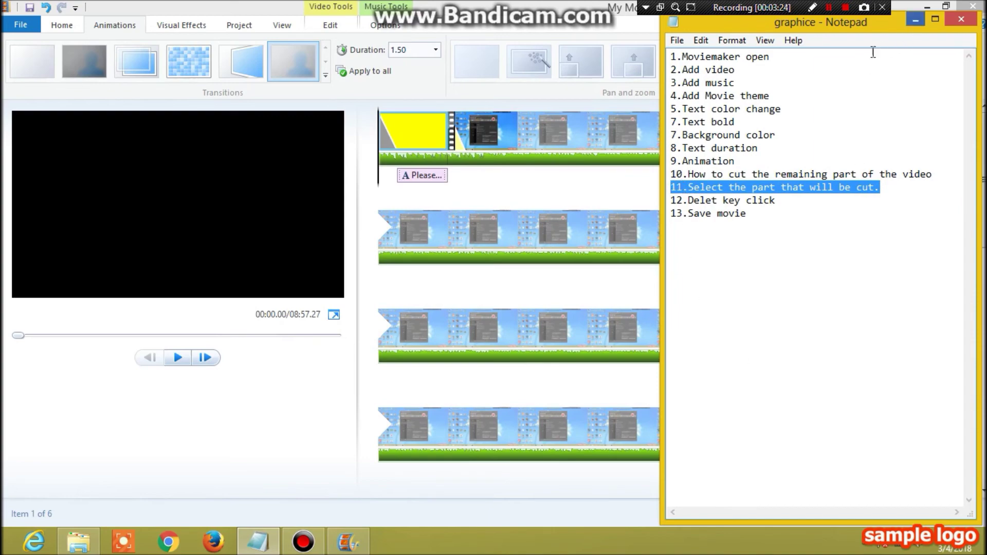
pyautogui.click(242, 548)
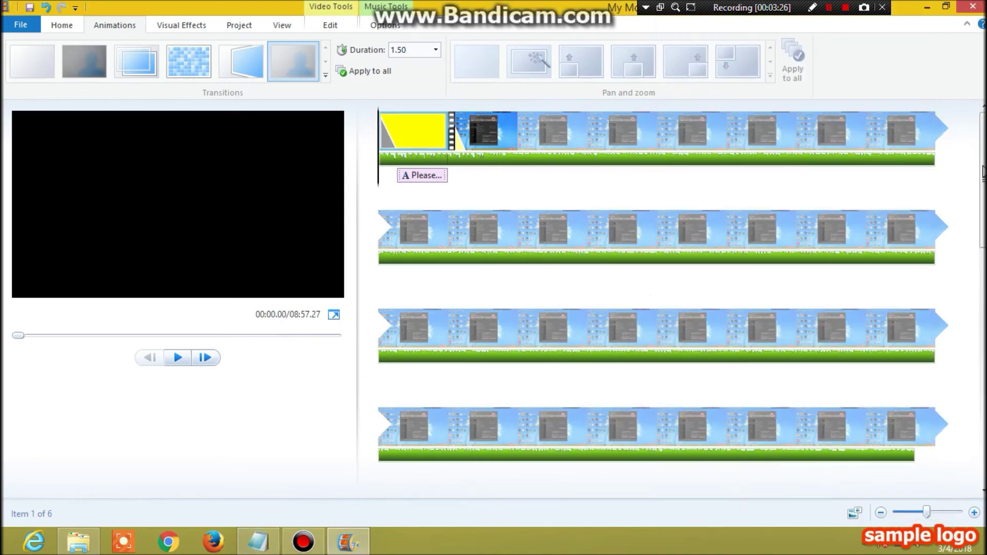
pyautogui.scroll(-5, 983, 195)
pyautogui.scroll(-1, 870, 467)
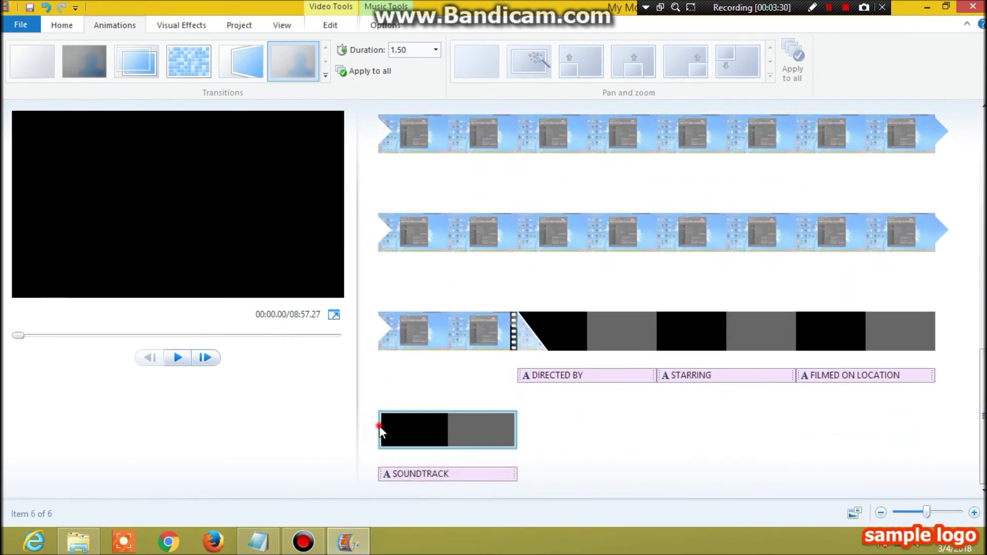
pyautogui.click(378, 426)
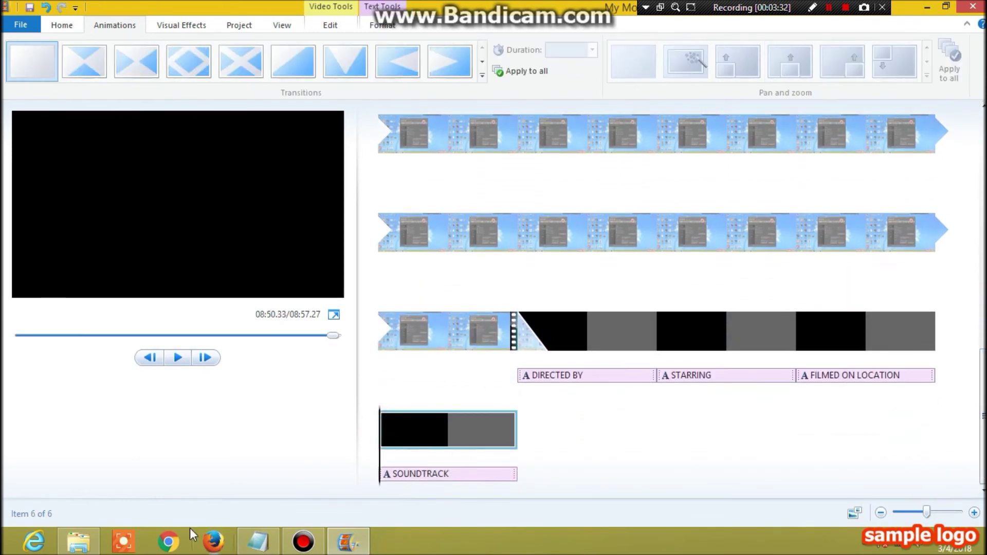
# Step: Highlight "12.Delet key click" in the Notepad checklist, undo the line's deletion and minimise the checklist
pyautogui.click(255, 551)
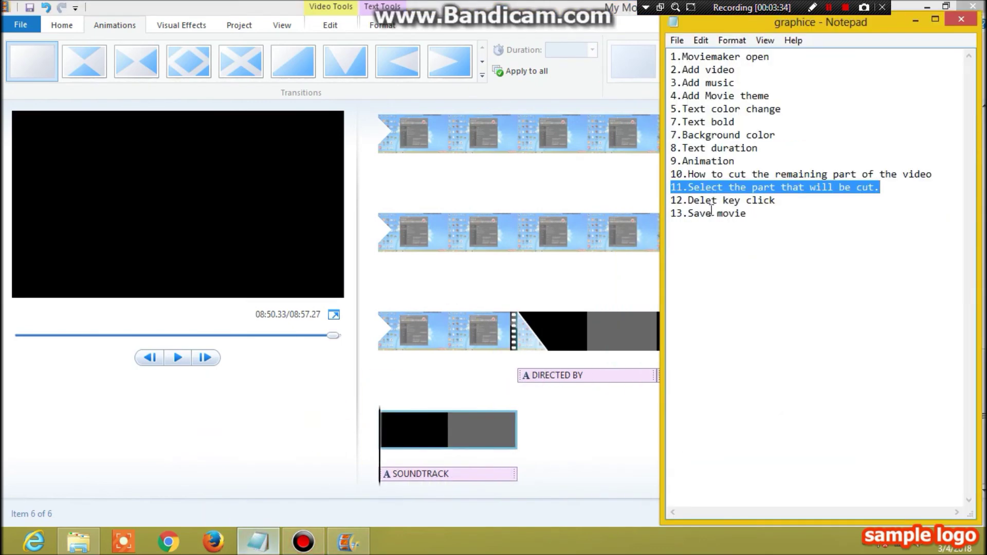
pyautogui.moveTo(777, 202); pyautogui.dragTo(669, 201)
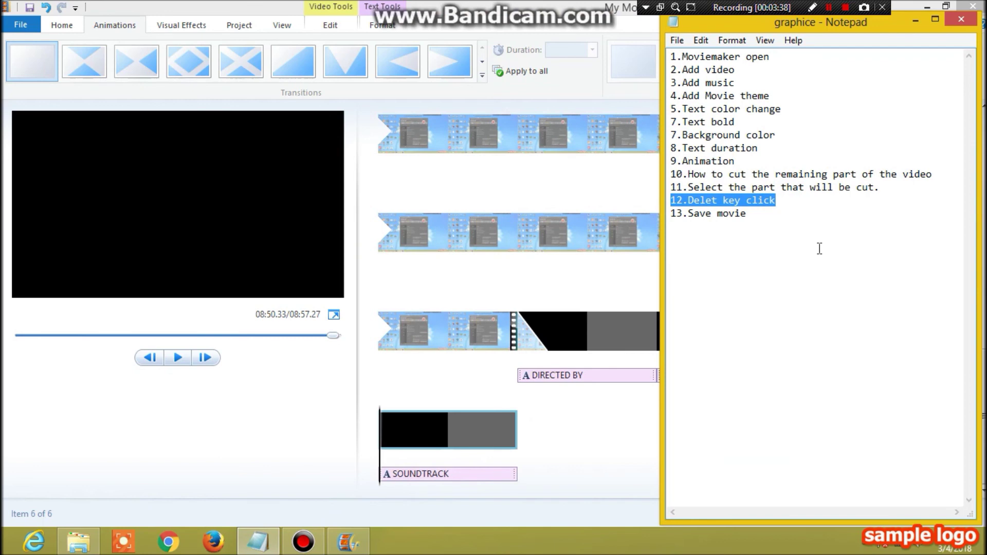
pyautogui.press('Delete')
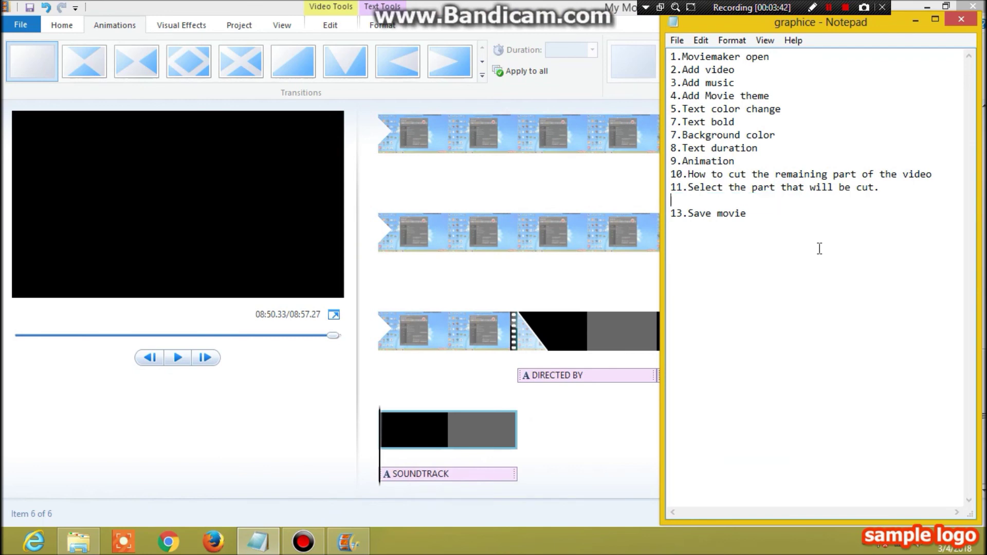
pyautogui.hotkey('ctrl', 'z')
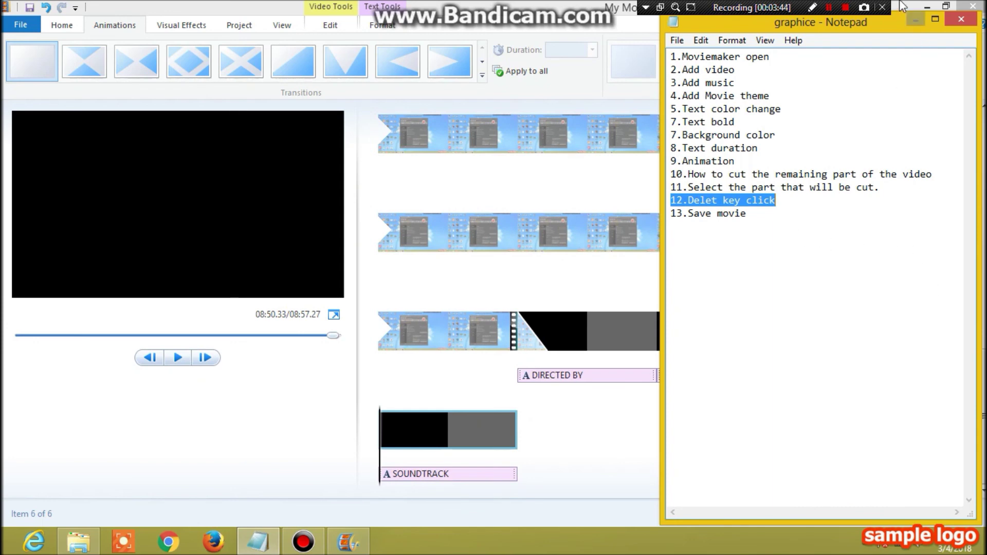
pyautogui.click(914, 23)
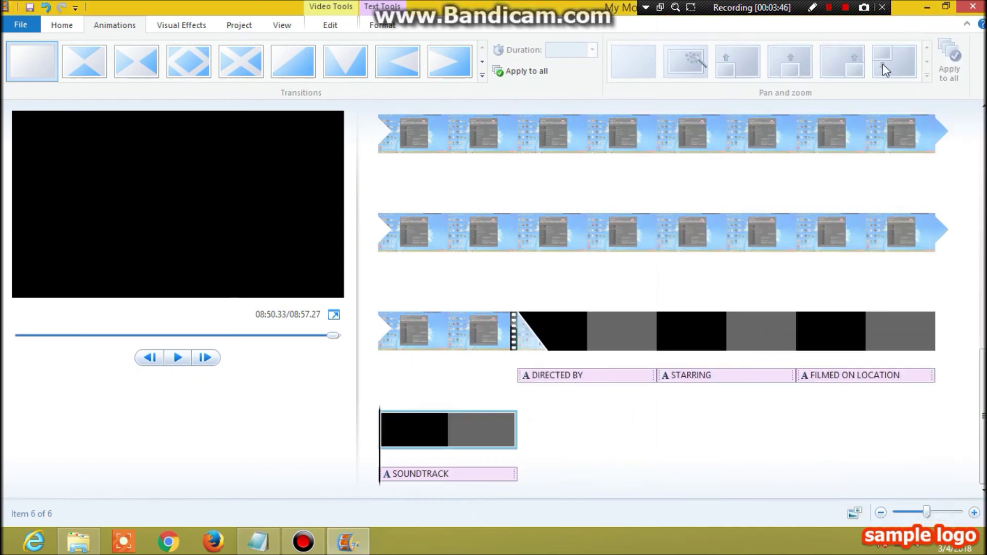
# Step: Delete the SOUNDTRACK, FILMED ON LOCATION and STARRING credits clips from the end of the movie
pyautogui.click(378, 436)
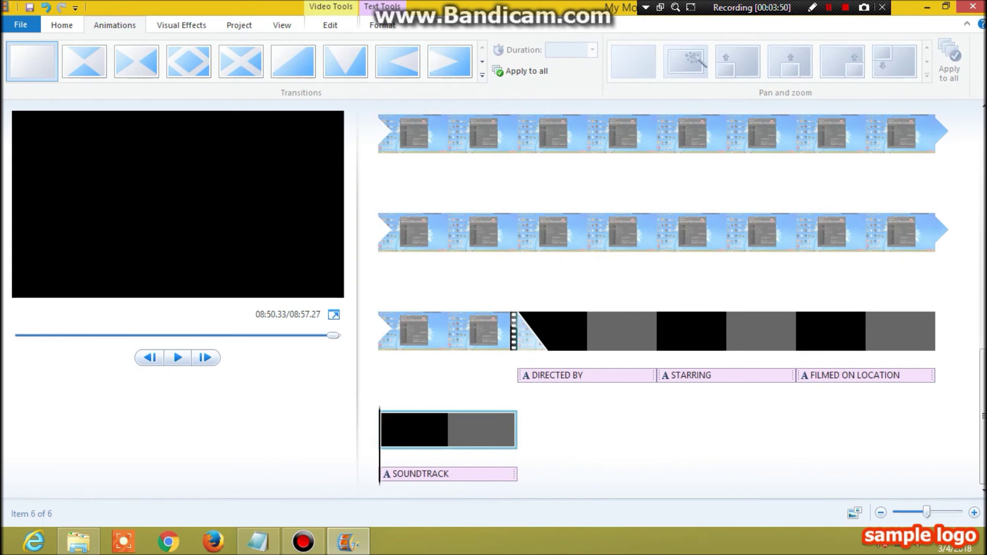
pyautogui.press('Delete')
pyautogui.press('Delete')
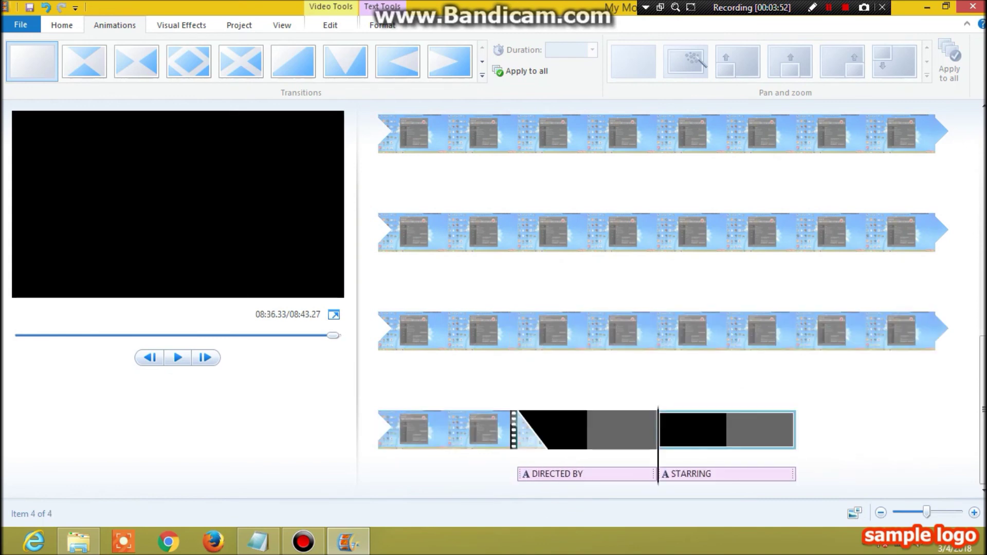
pyautogui.press('Delete')
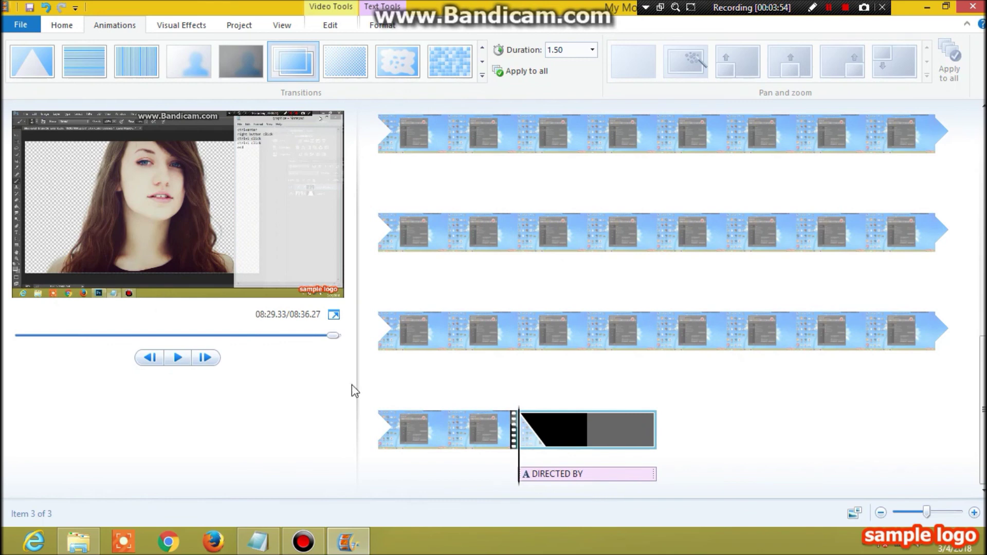
# Step: Highlight "13.Save movie" in the Notepad checklist, minimise it and bring up the commands for saving the movie
pyautogui.click(257, 547)
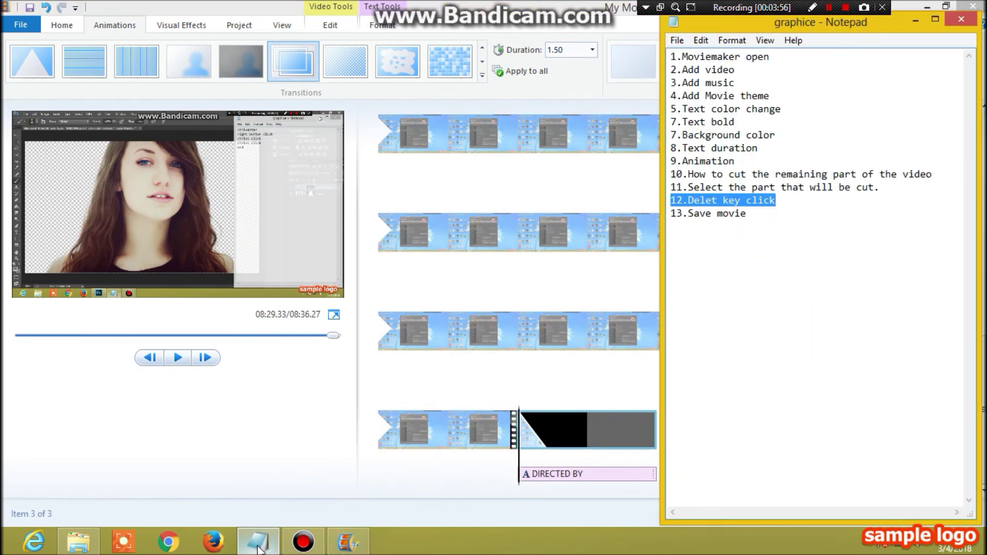
pyautogui.moveTo(754, 213); pyautogui.dragTo(659, 213)
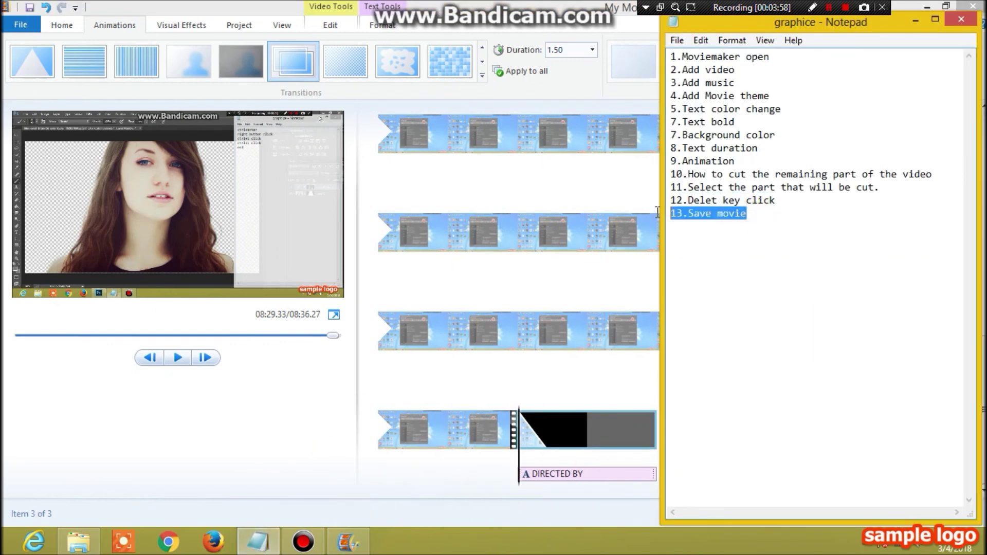
pyautogui.click(915, 23)
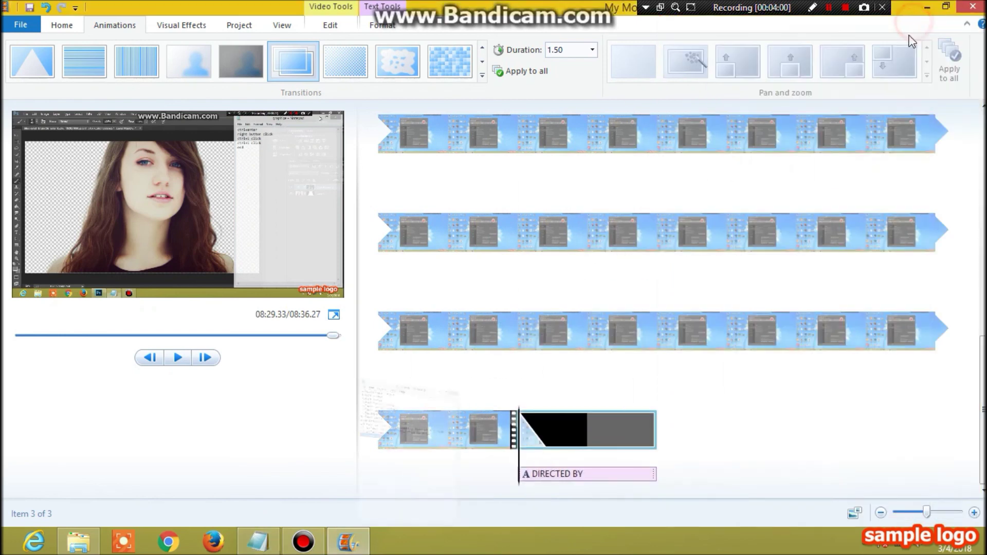
pyautogui.click(62, 29)
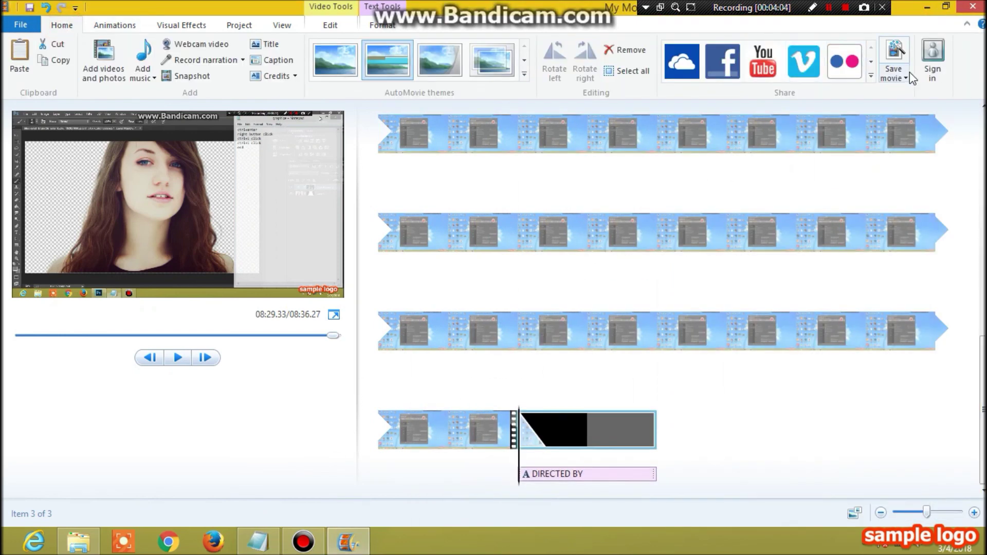